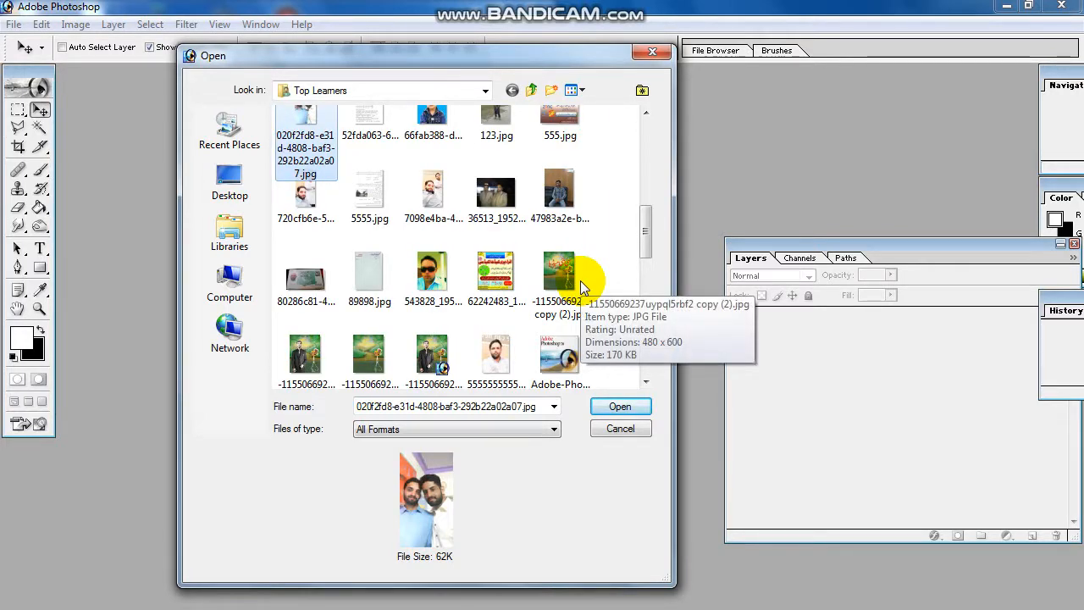
{"action": "scroll", "coordinate": [580, 281], "scroll_direction": "down", "scroll_amount": 3}
{"action": "scroll", "coordinate": [580, 280], "scroll_direction": "down", "scroll_amount": 8}
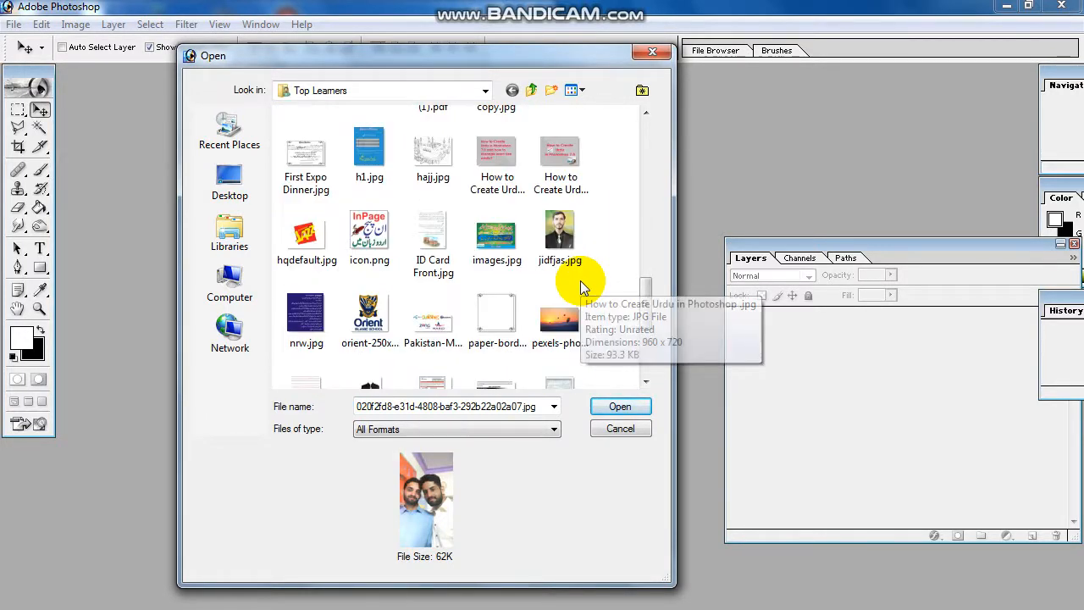
{"action": "scroll", "coordinate": [580, 280], "scroll_direction": "down", "scroll_amount": 3}
{"action": "scroll", "coordinate": [581, 281], "scroll_direction": "up", "scroll_amount": 10}
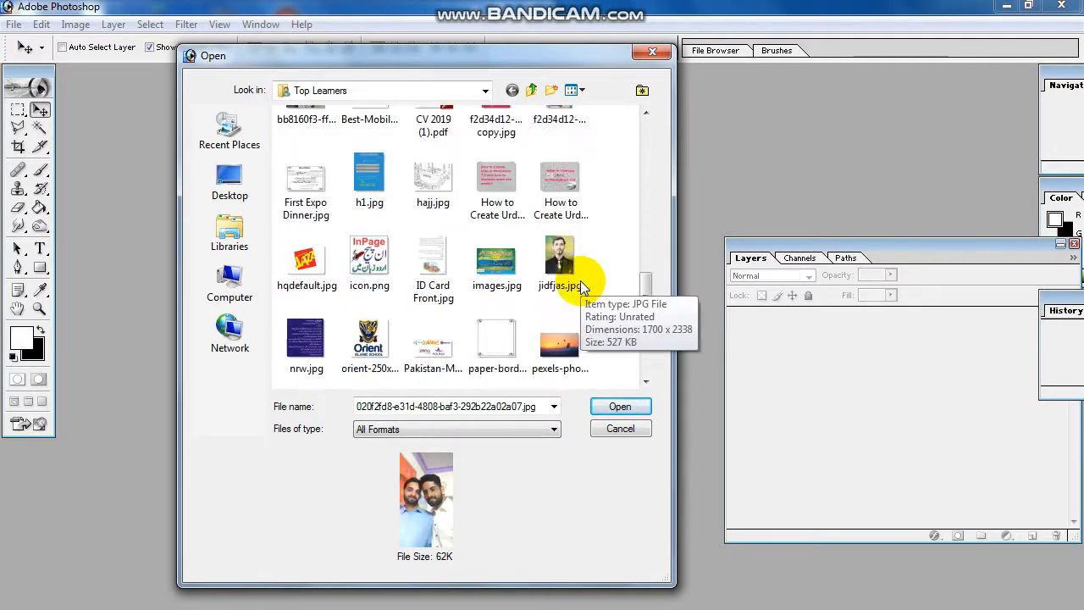
{"action": "scroll", "coordinate": [580, 280], "scroll_direction": "up", "scroll_amount": 3}
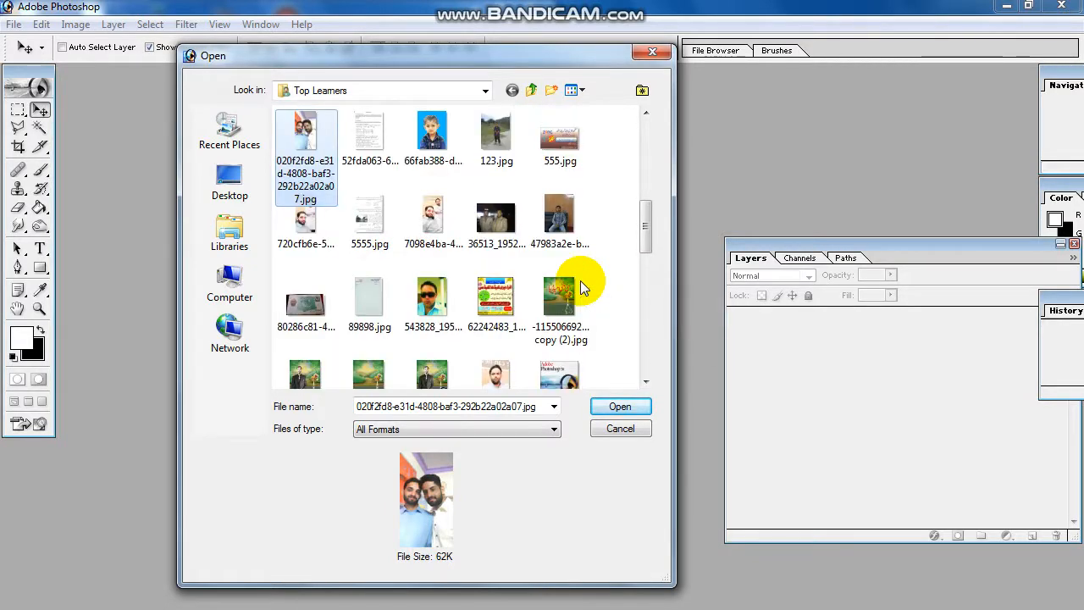
{"action": "scroll", "coordinate": [580, 280], "scroll_direction": "up", "scroll_amount": 3}
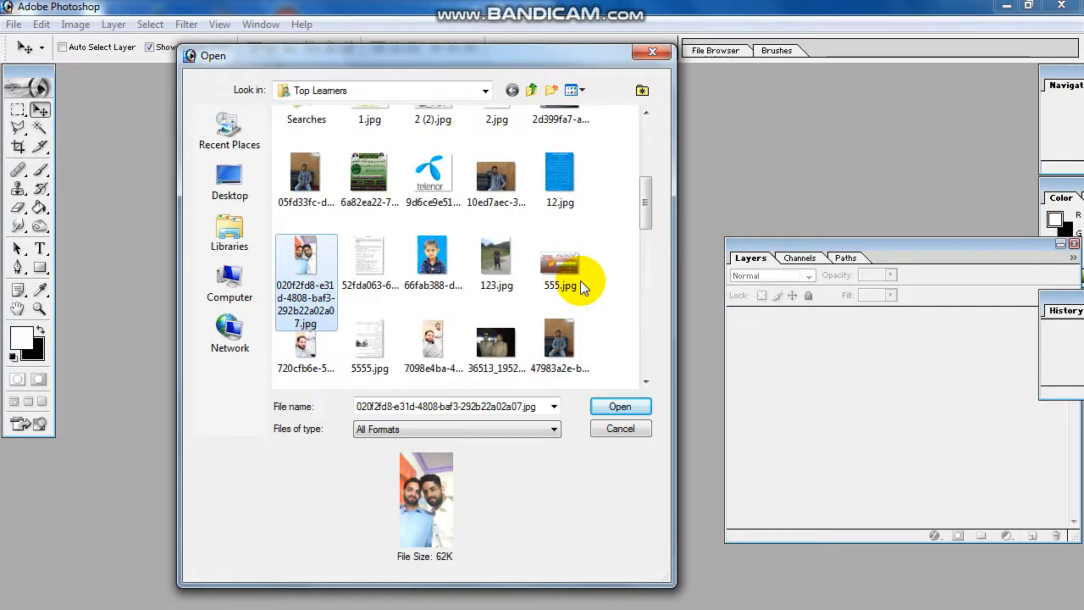
{"action": "scroll", "coordinate": [580, 280], "scroll_direction": "up", "scroll_amount": 3}
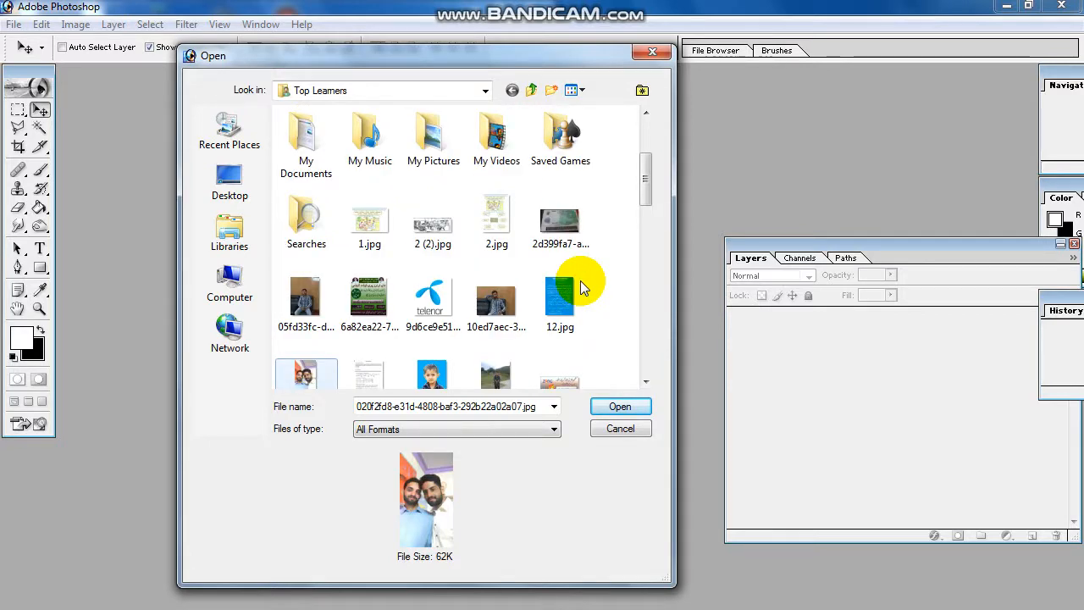
{"action": "scroll", "coordinate": [580, 280], "scroll_direction": "down", "scroll_amount": 3}
{"action": "double_click", "coordinate": [508, 188]}
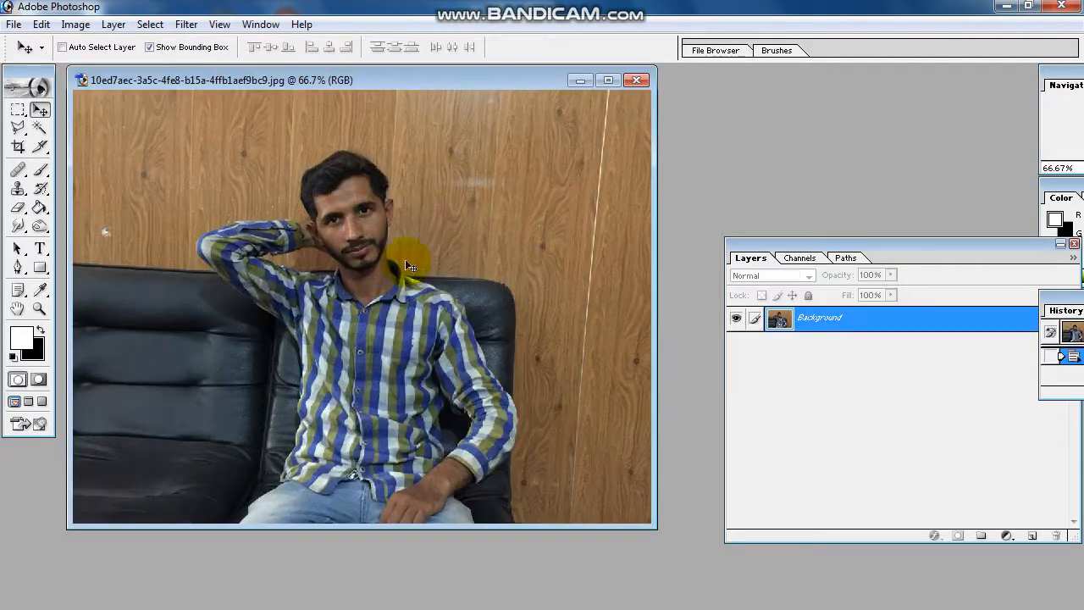
{"action": "left_click", "coordinate": [637, 81]}
Open the photo 05fd33fc-dc19-46a6-8cb5-5fac63bb52b8.jpg from the Top Learners folder.
{"action": "left_click", "coordinate": [14, 24]}
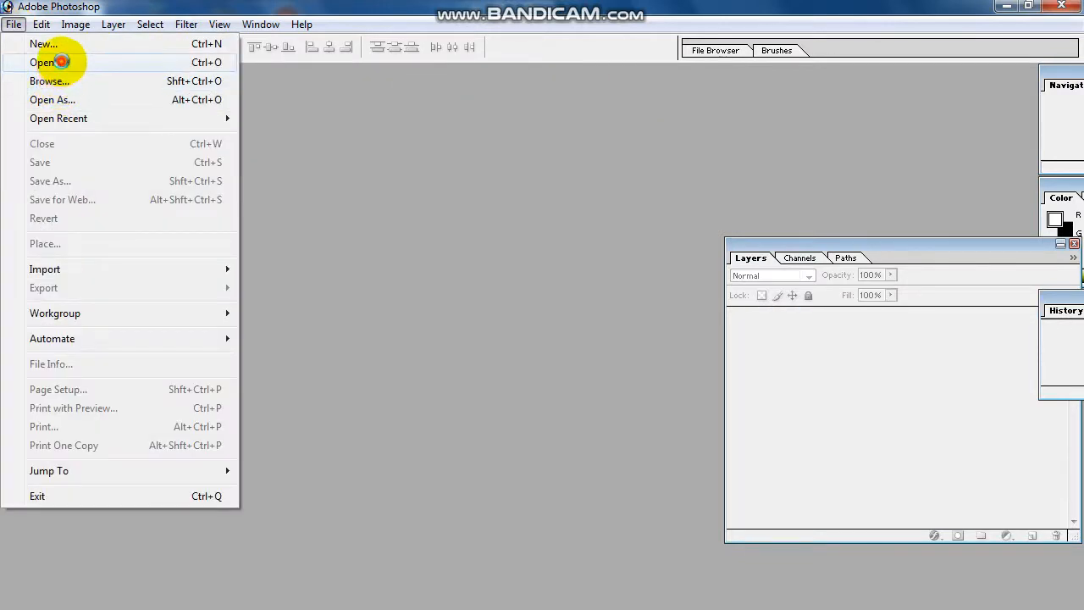
{"action": "left_click", "coordinate": [59, 61]}
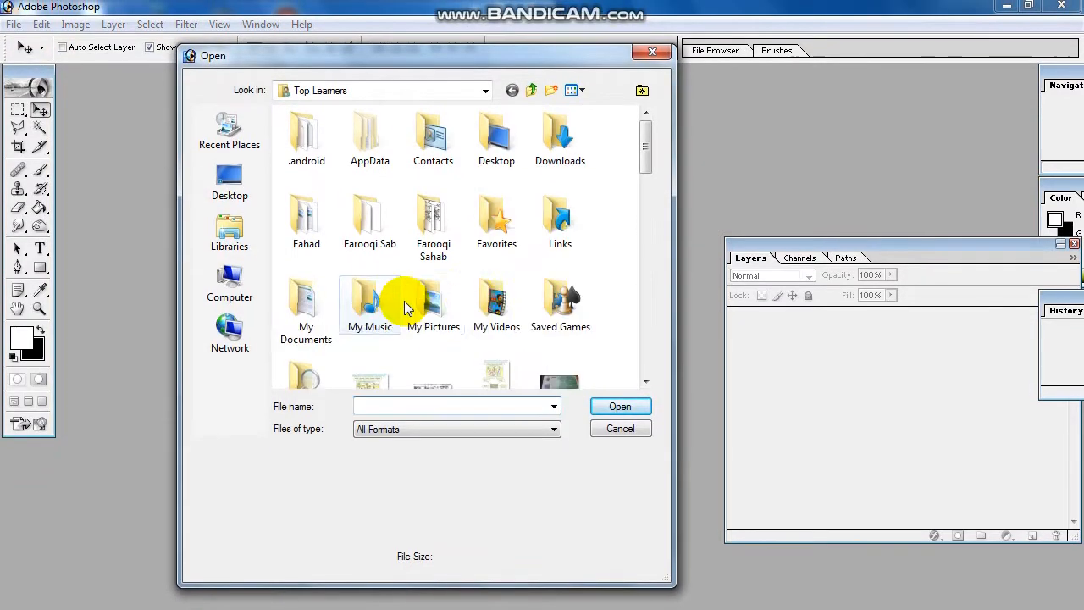
{"action": "left_click_drag", "start_coordinate": [648, 145], "coordinate": [652, 208]}
{"action": "double_click", "coordinate": [309, 237]}
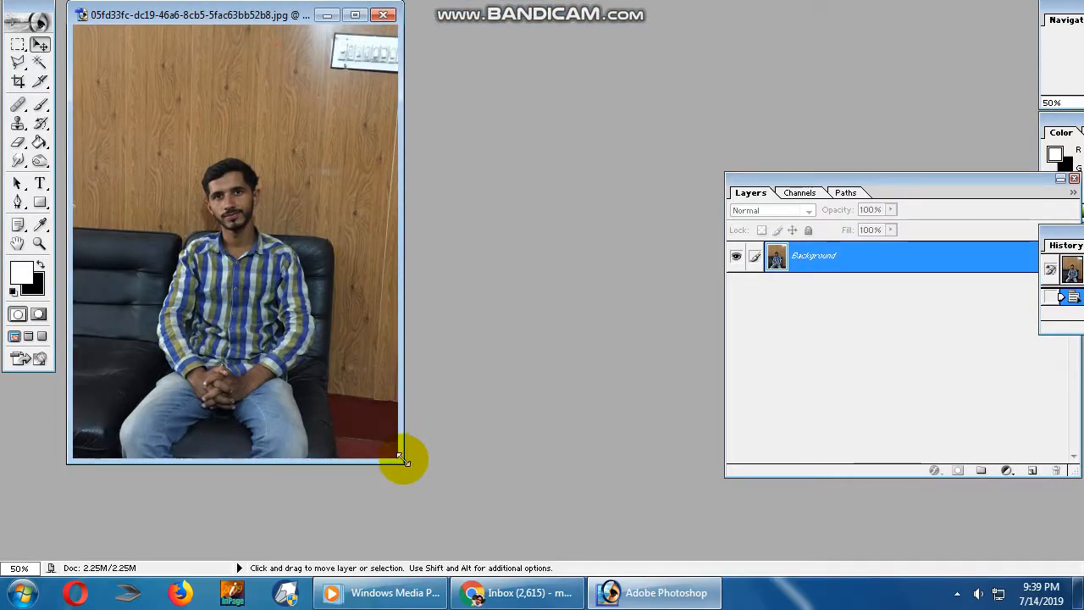
Activate the Polygonal Lasso tool and set the background color to bright blue, 0090FF.
{"action": "left_click_drag", "start_coordinate": [404, 459], "coordinate": [570, 518]}
{"action": "key", "text": "ctrl+space"}
{"action": "left_click", "coordinate": [312, 237], "text": "ctrl"}
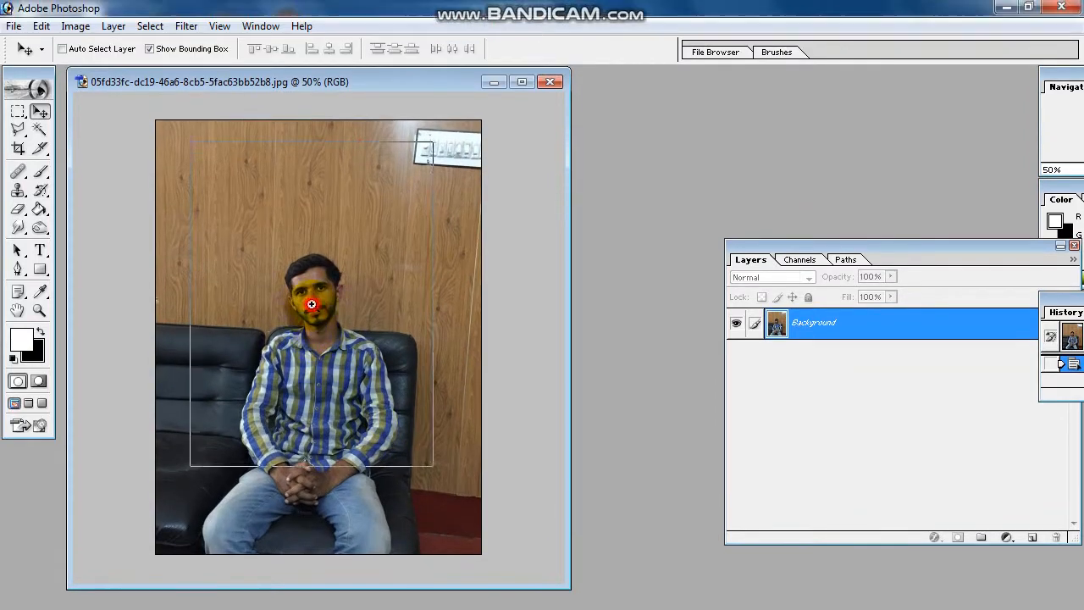
{"action": "left_click", "coordinate": [308, 351], "text": "ctrl"}
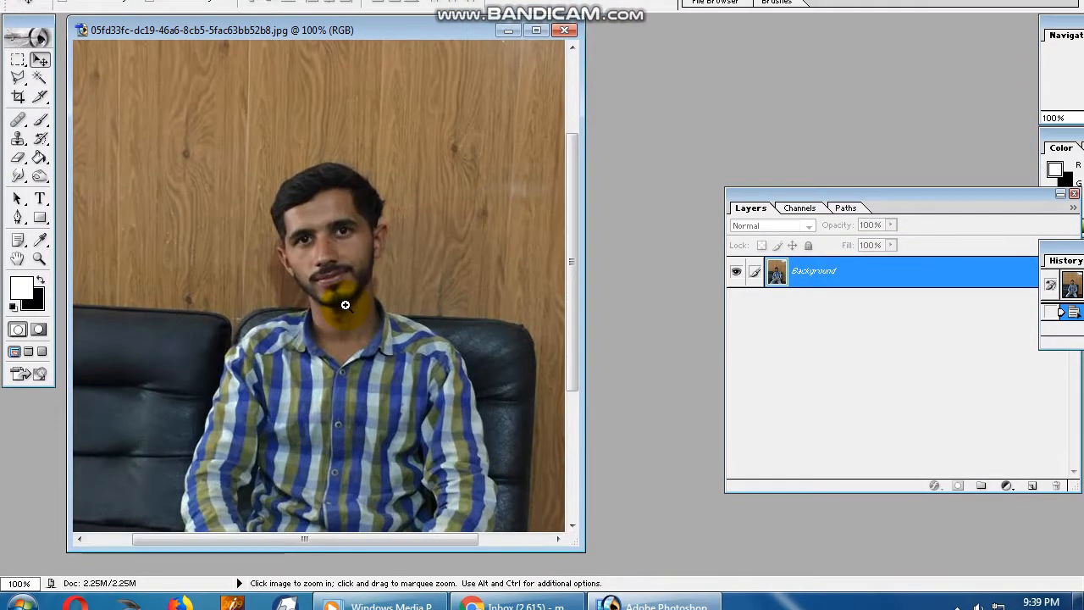
{"action": "left_click", "coordinate": [345, 304], "text": "ctrl"}
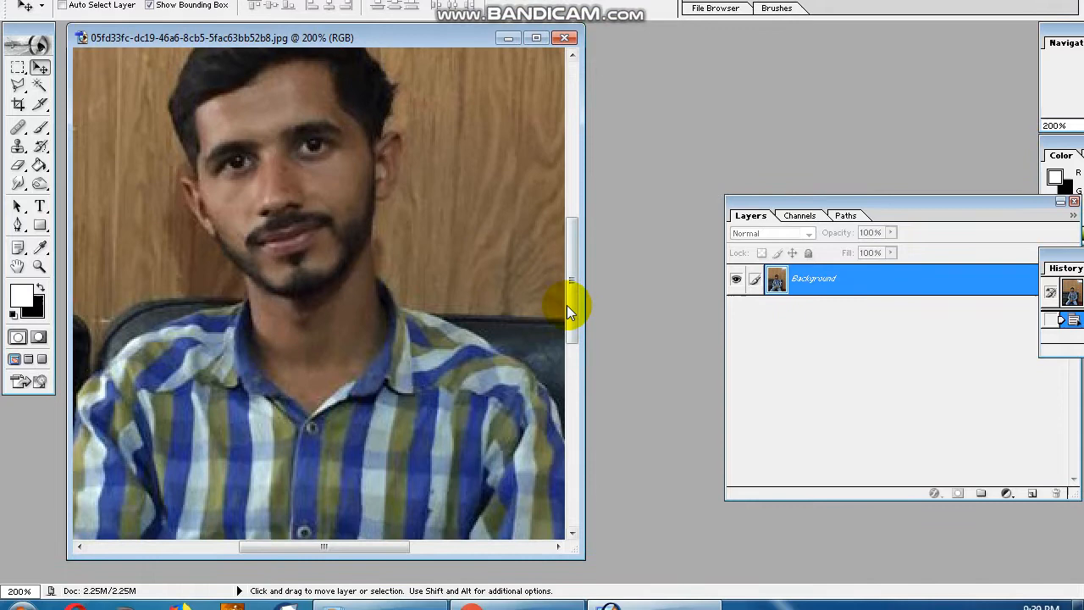
{"action": "left_click_drag", "start_coordinate": [569, 295], "coordinate": [569, 284]}
{"action": "left_click", "coordinate": [18, 90]}
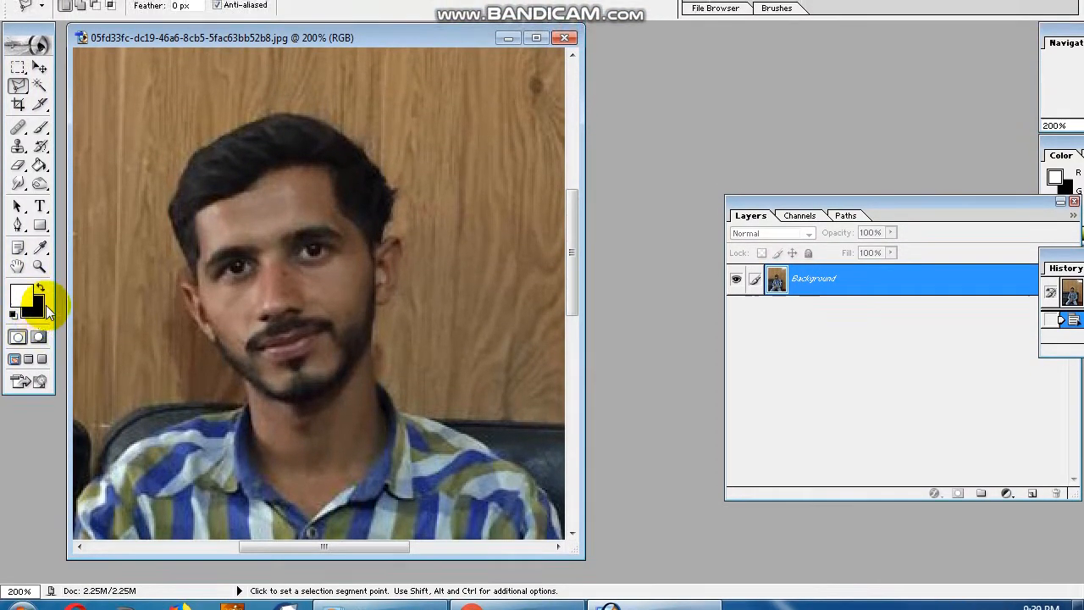
{"action": "left_click", "coordinate": [33, 307]}
{"action": "left_click", "coordinate": [928, 228]}
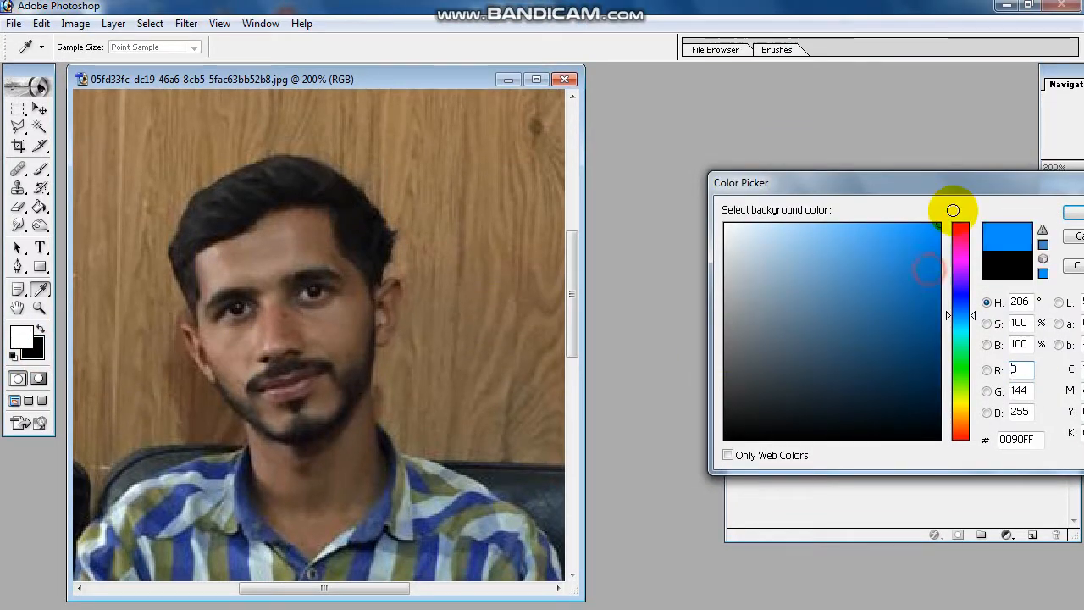
{"action": "left_click", "coordinate": [1069, 212]}
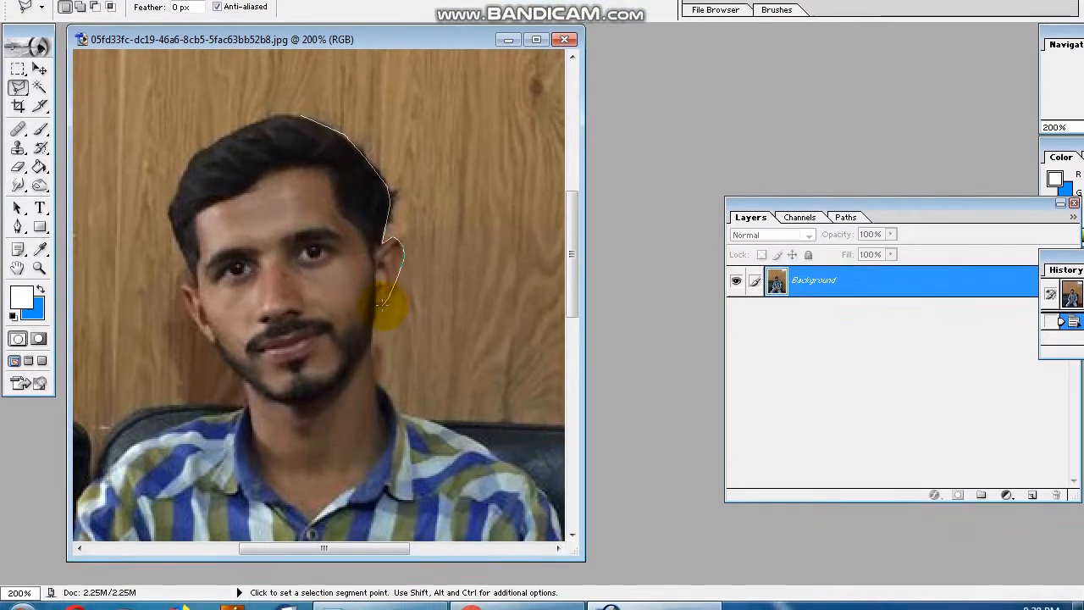
Outline the wall to the right of the man's head and shoulder with the Polygonal Lasso and fill it with the blue background color.
{"action": "left_click", "coordinate": [378, 305]}
{"action": "left_click", "coordinate": [375, 321]}
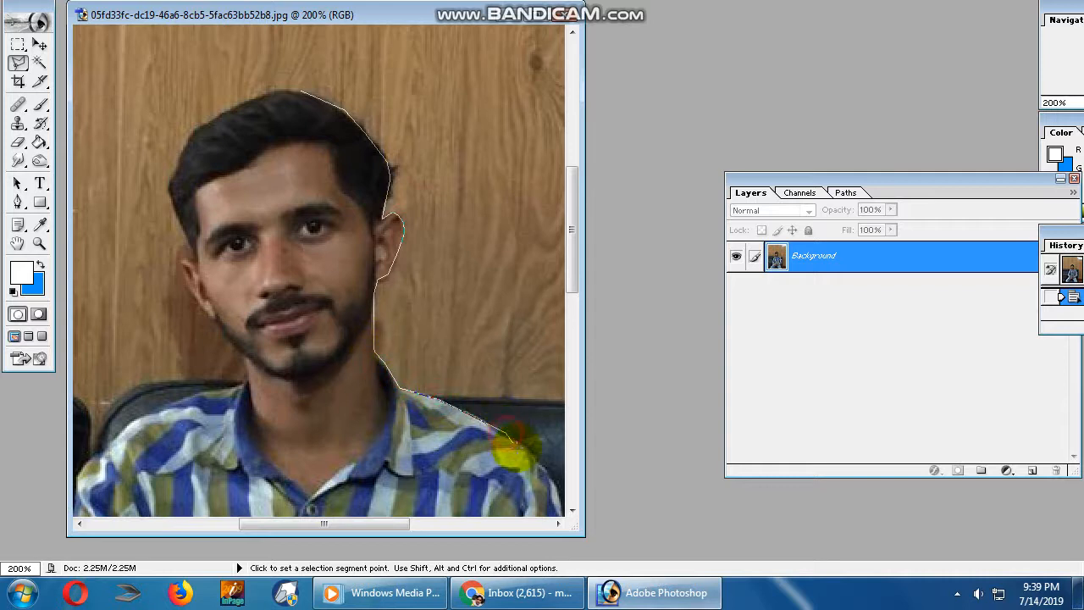
{"action": "left_click", "coordinate": [545, 465]}
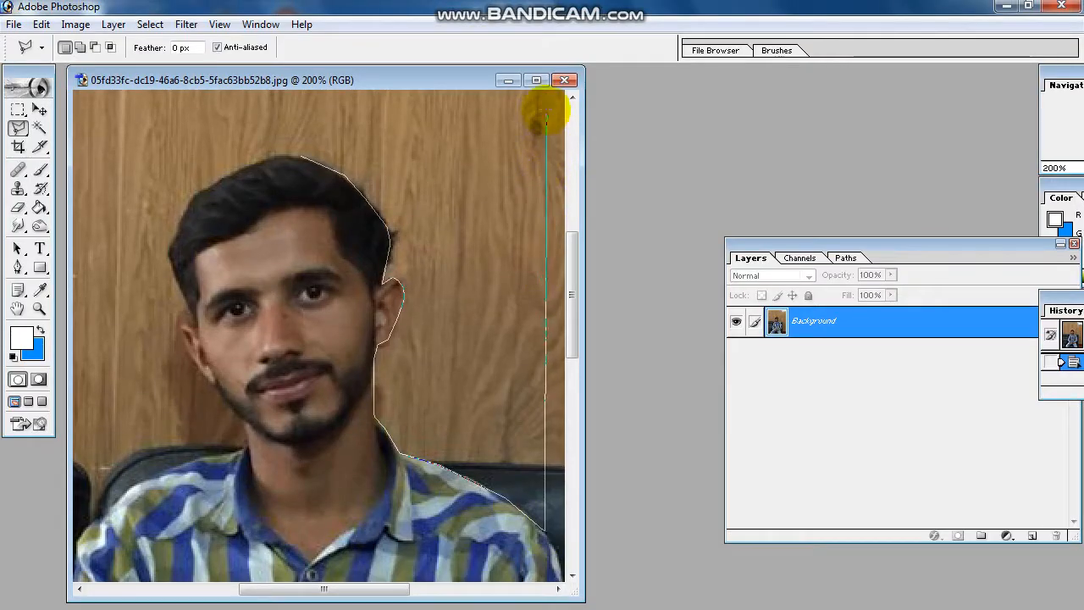
{"action": "left_click", "coordinate": [543, 38]}
{"action": "left_click", "coordinate": [304, 151]}
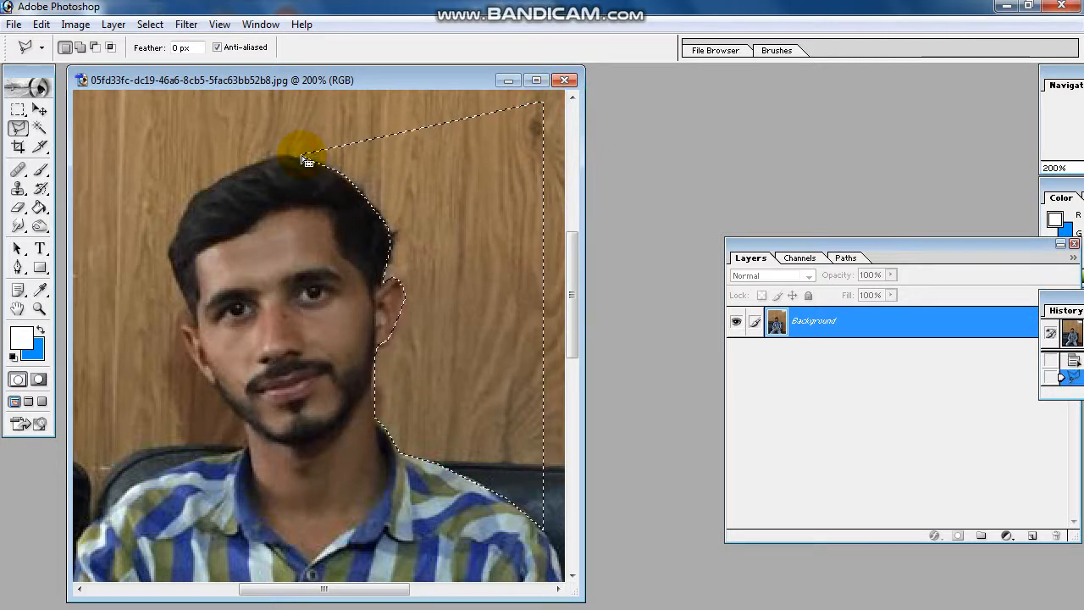
{"action": "key", "text": "Delete"}
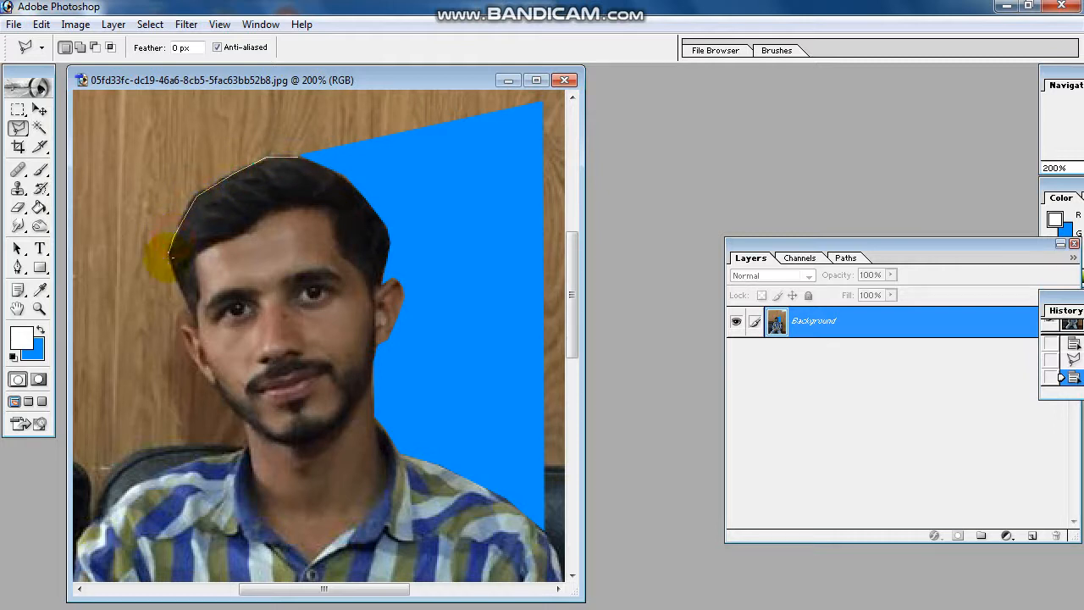
Outline the wall and sofa area left of and above the man's head with the Polygonal Lasso and fill it with the blue background color.
{"action": "left_click", "coordinate": [194, 325]}
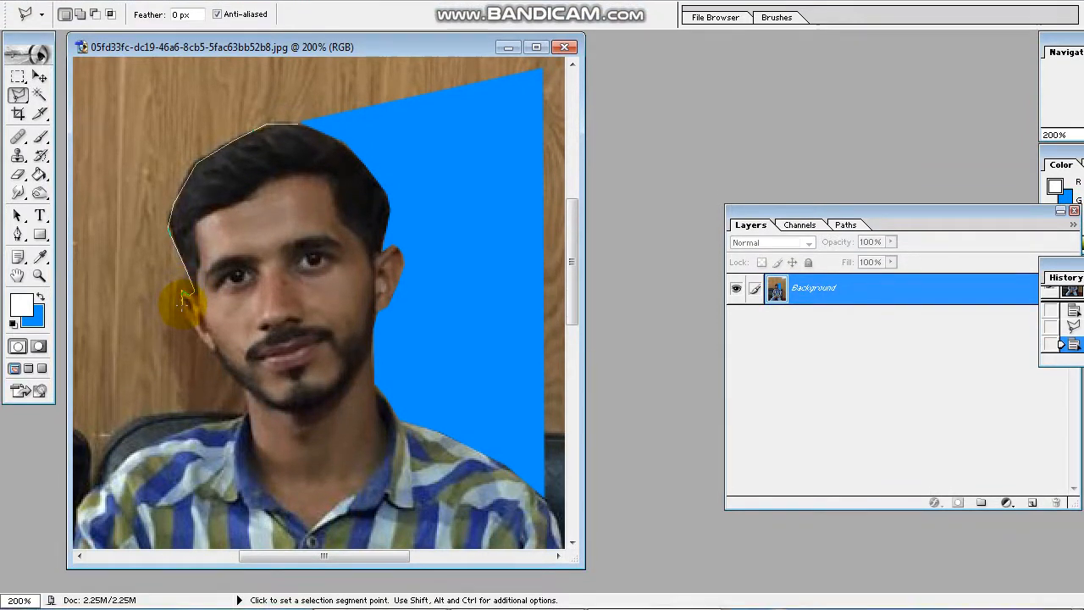
{"action": "left_click", "coordinate": [178, 305]}
{"action": "left_click", "coordinate": [187, 329]}
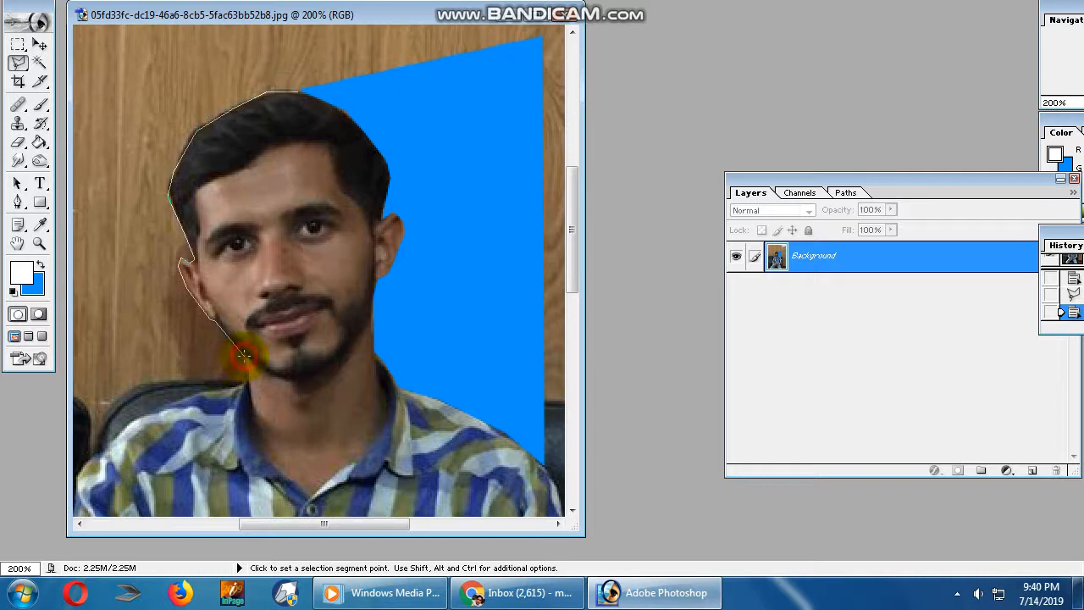
{"action": "left_click", "coordinate": [188, 396]}
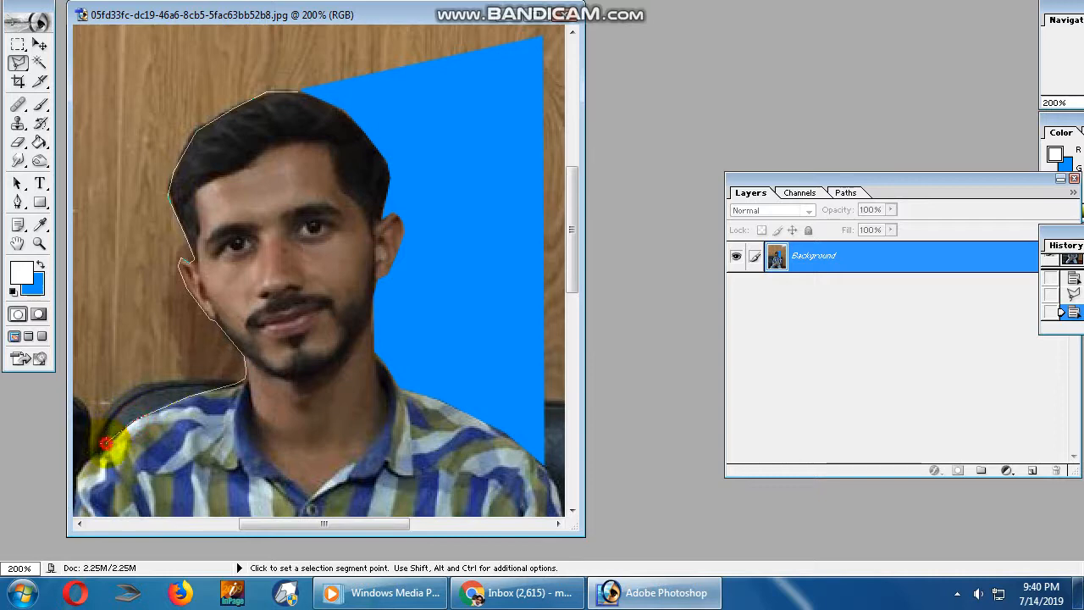
{"action": "left_click", "coordinate": [104, 443]}
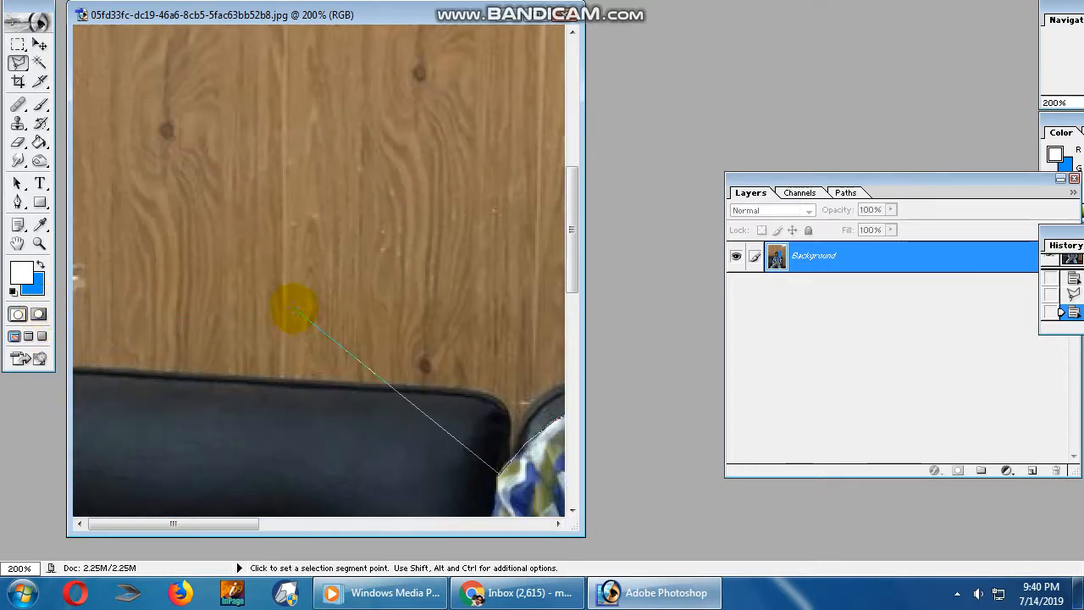
{"action": "left_click_drag", "start_coordinate": [293, 307], "coordinate": [116, 304]}
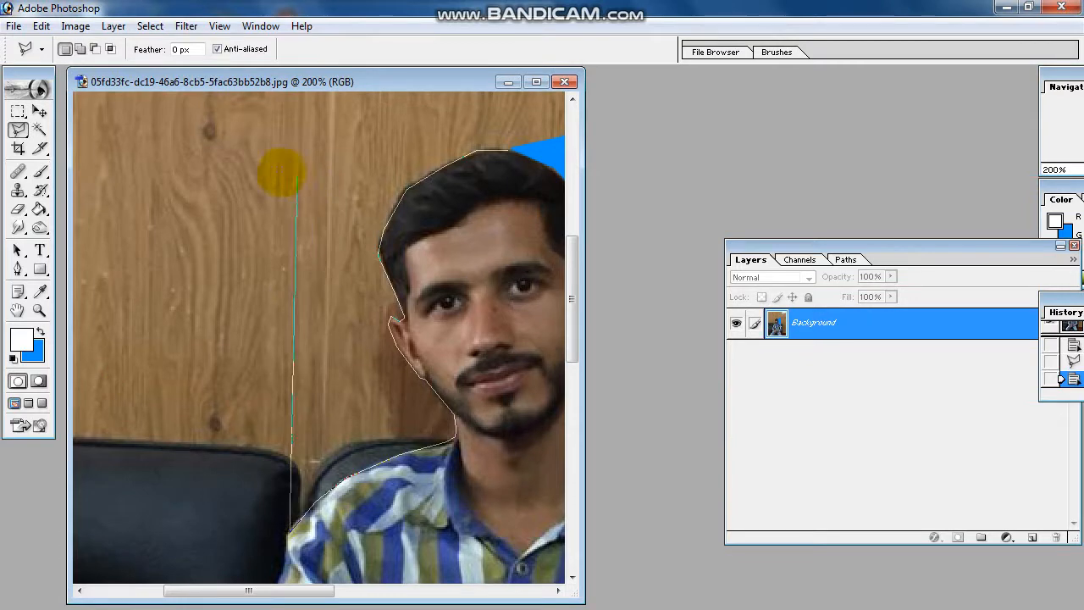
{"action": "left_click", "coordinate": [169, 240]}
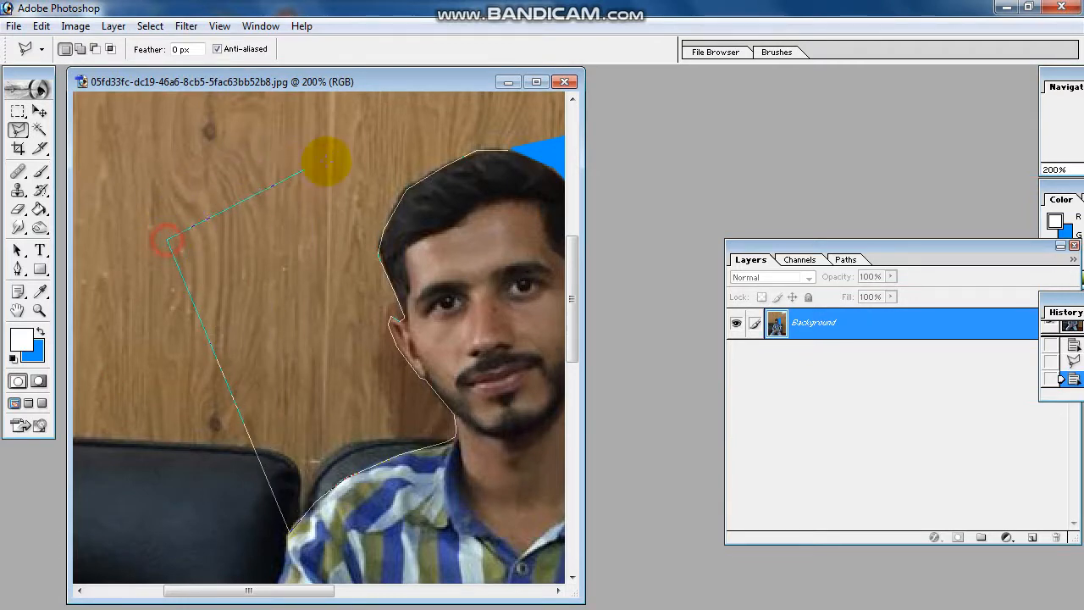
{"action": "left_click", "coordinate": [354, 104]}
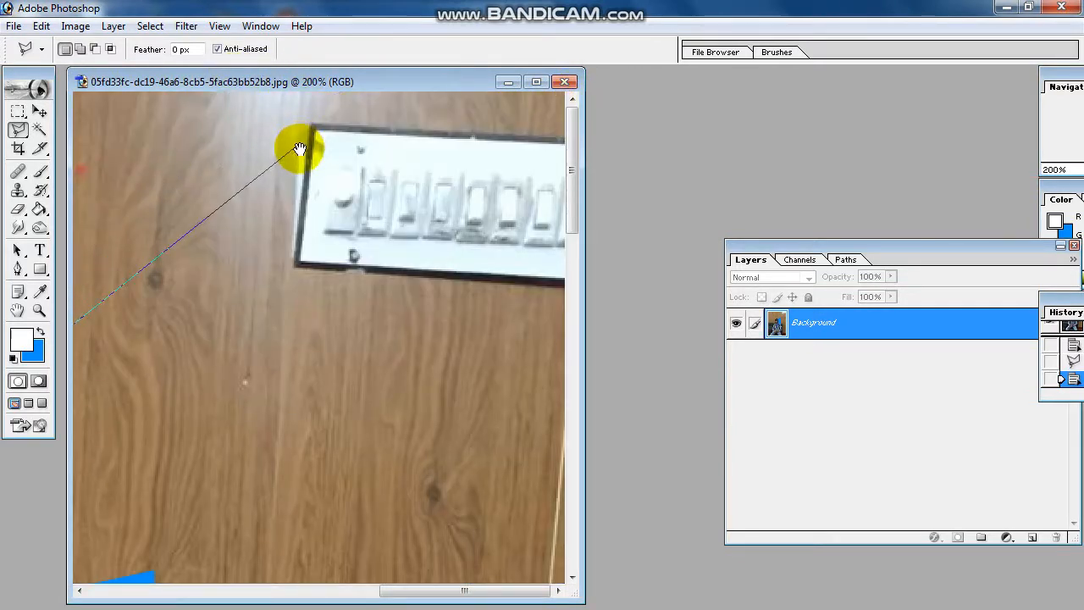
{"action": "mouse_move", "coordinate": [280, 175]}
{"action": "left_mouse_down"}
{"action": "mouse_move", "coordinate": [503, 140]}
{"action": "mouse_move", "coordinate": [521, 117]}
{"action": "left_mouse_up"}
{"action": "mouse_move", "coordinate": [334, 372]}
{"action": "left_mouse_down"}
{"action": "mouse_move", "coordinate": [474, 293]}
{"action": "mouse_move", "coordinate": [488, 203]}
{"action": "left_mouse_up"}
{"action": "left_click", "coordinate": [457, 305]}
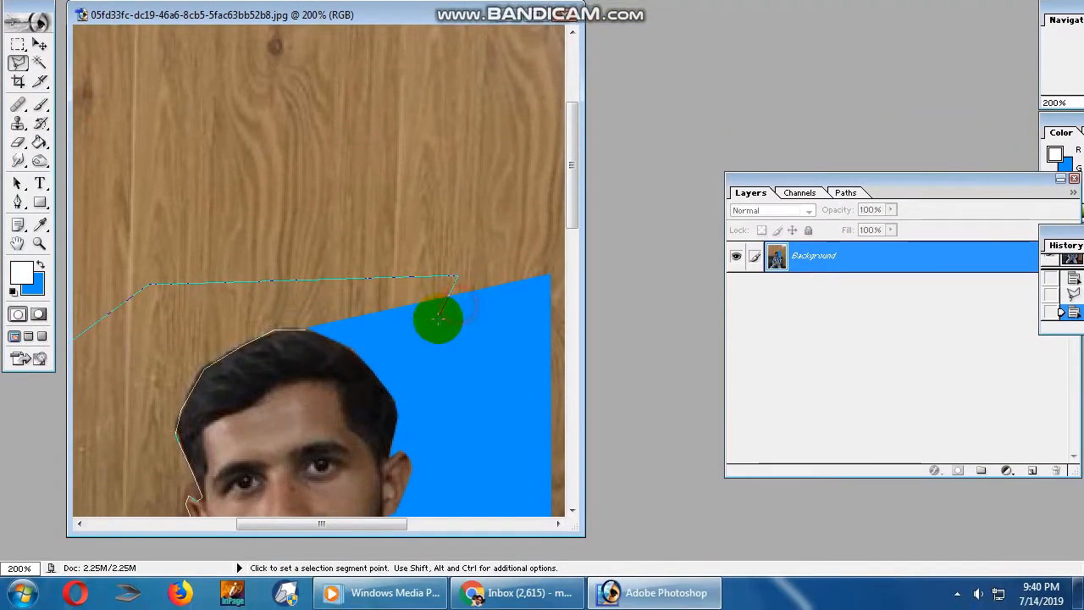
{"action": "left_click", "coordinate": [432, 358]}
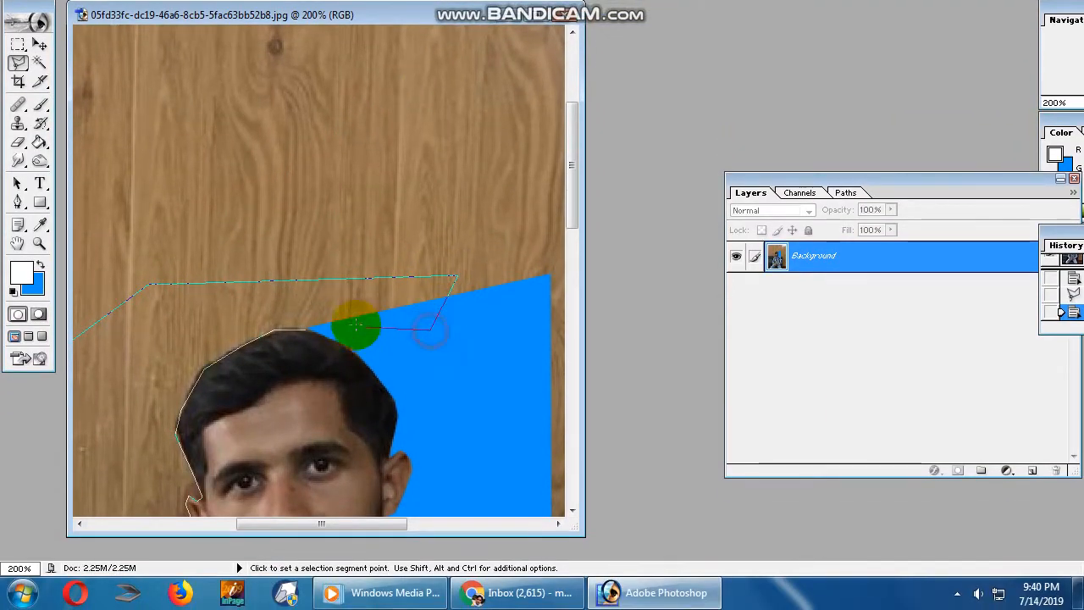
{"action": "left_click", "coordinate": [307, 325]}
{"action": "key", "text": "ctrl+BackSpace"}
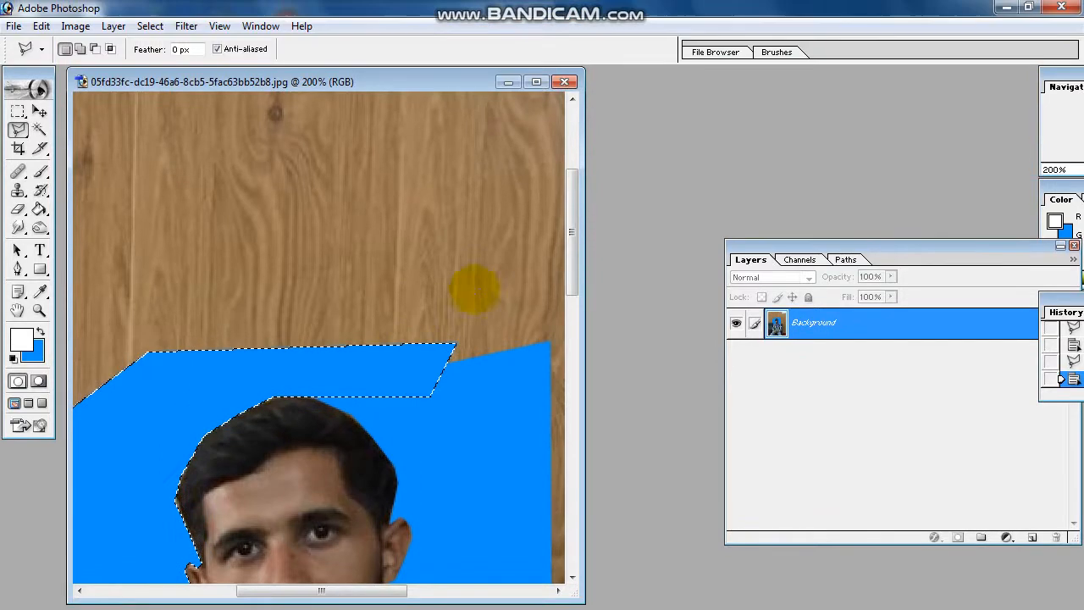
Outline the remaining wall and sofa beside the man's plaid shoulder with the Polygonal Lasso, fill it with the blue background color and deselect.
{"action": "left_click_drag", "start_coordinate": [575, 190], "coordinate": [588, 272]}
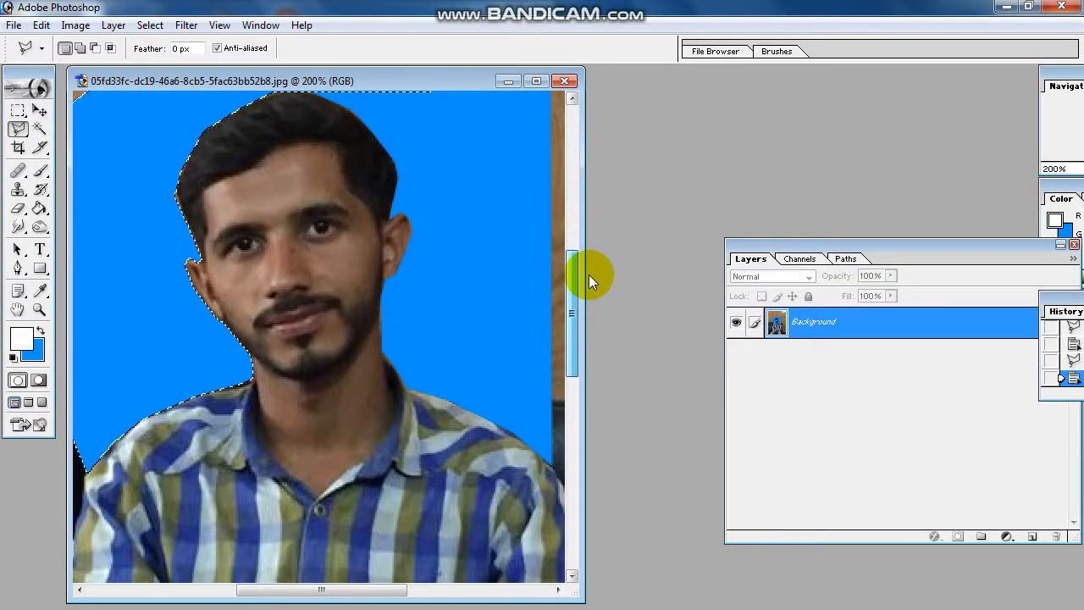
{"action": "left_click", "coordinate": [18, 148]}
{"action": "left_click", "coordinate": [106, 206]}
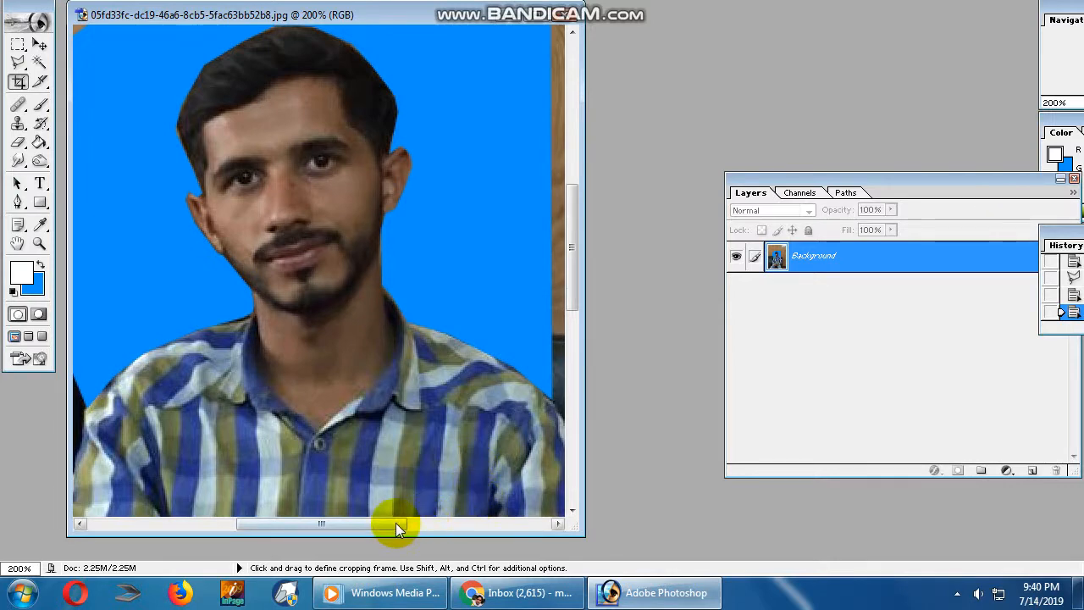
{"action": "left_click_drag", "start_coordinate": [395, 589], "coordinate": [297, 593]}
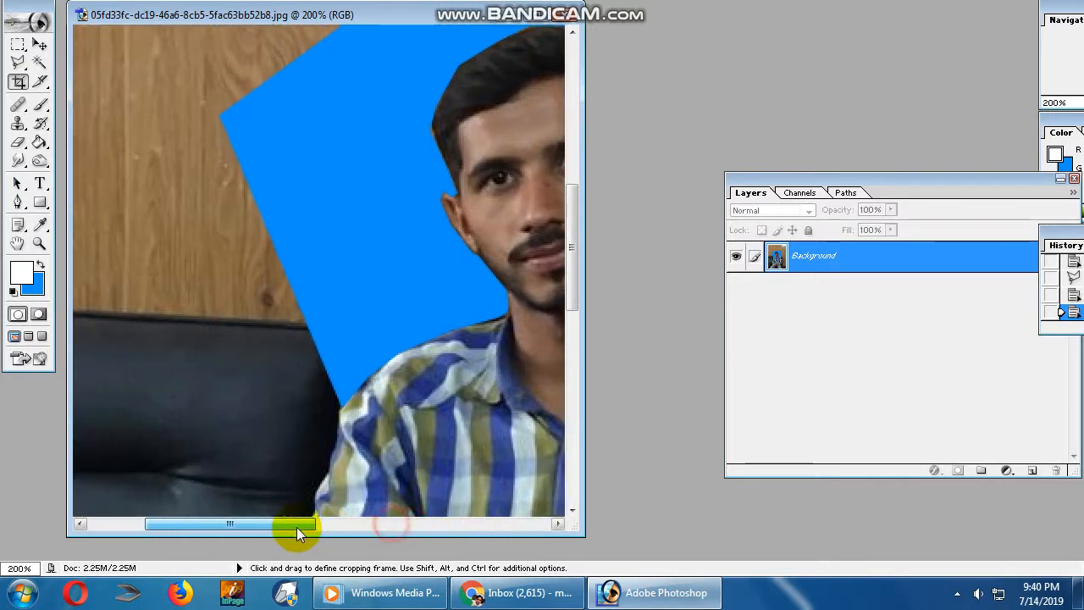
{"action": "left_click_drag", "start_coordinate": [298, 533], "coordinate": [360, 413]}
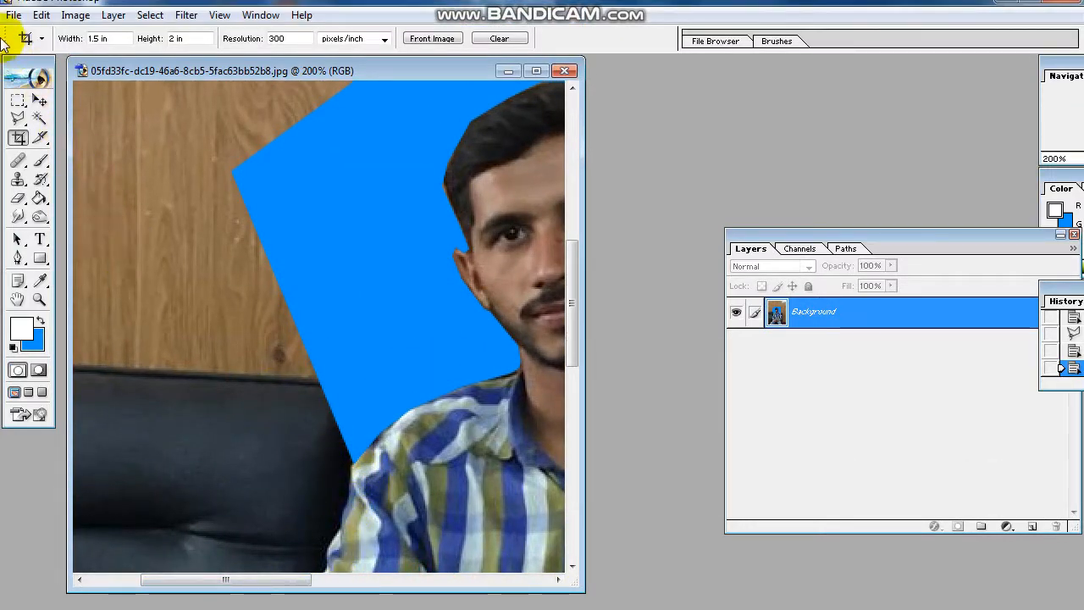
{"action": "left_click", "coordinate": [18, 62]}
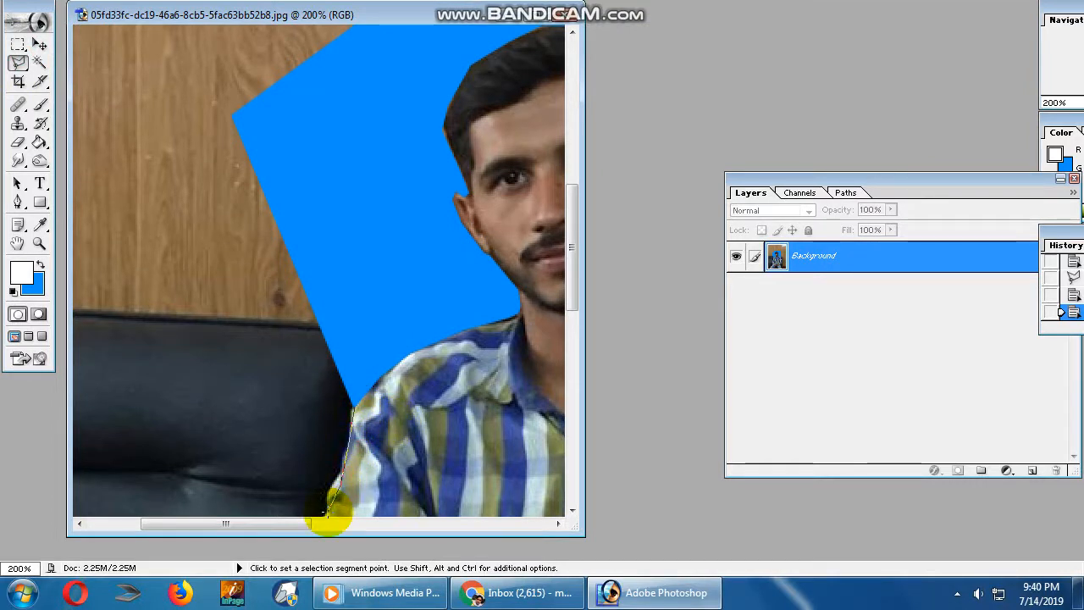
{"action": "left_click", "coordinate": [115, 497]}
{"action": "left_click", "coordinate": [108, 240]}
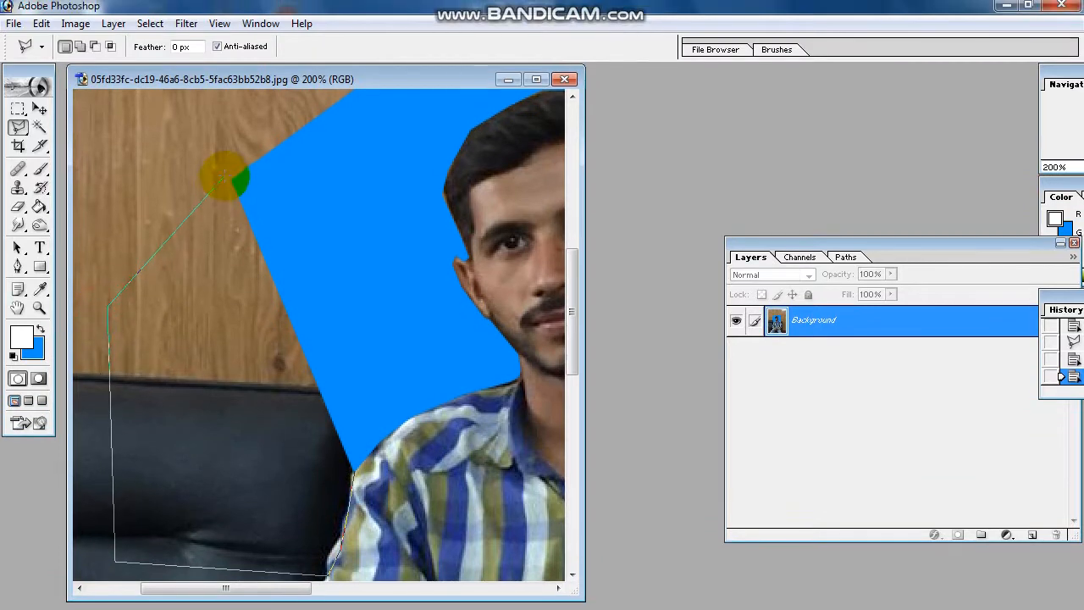
{"action": "left_click", "coordinate": [240, 175]}
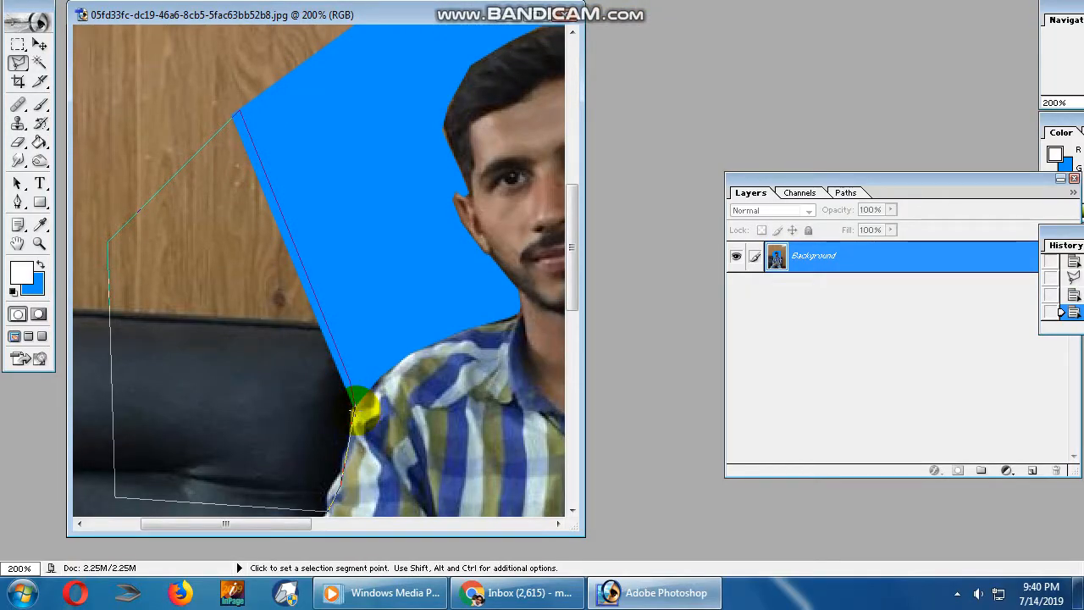
{"action": "double_click", "coordinate": [354, 409]}
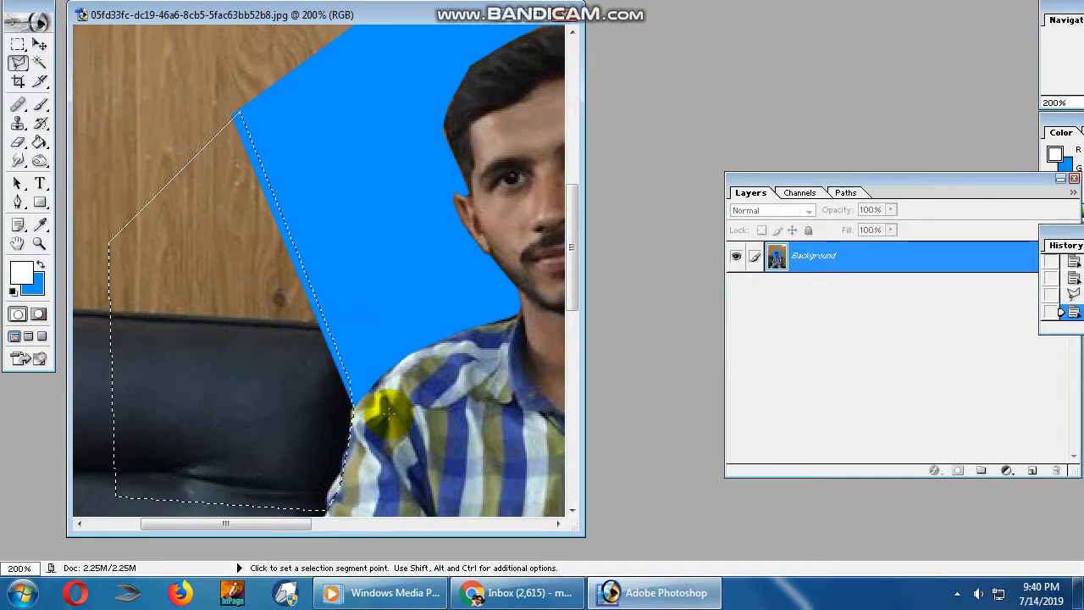
{"action": "key", "text": "Delete"}
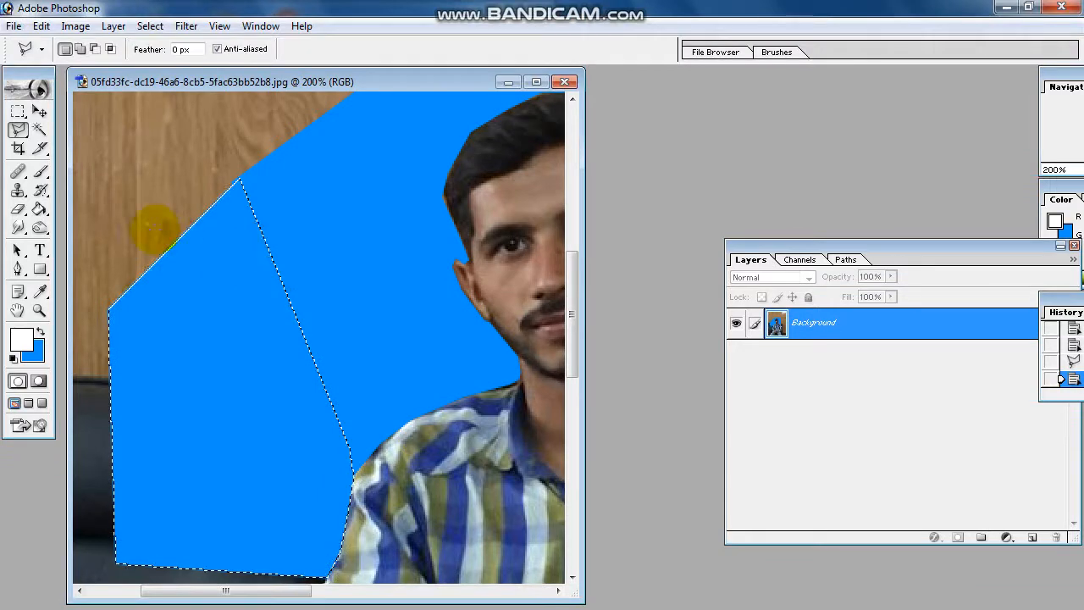
{"action": "left_click", "coordinate": [17, 115]}
{"action": "left_click", "coordinate": [19, 146]}
{"action": "key", "text": "ctrl+d"}
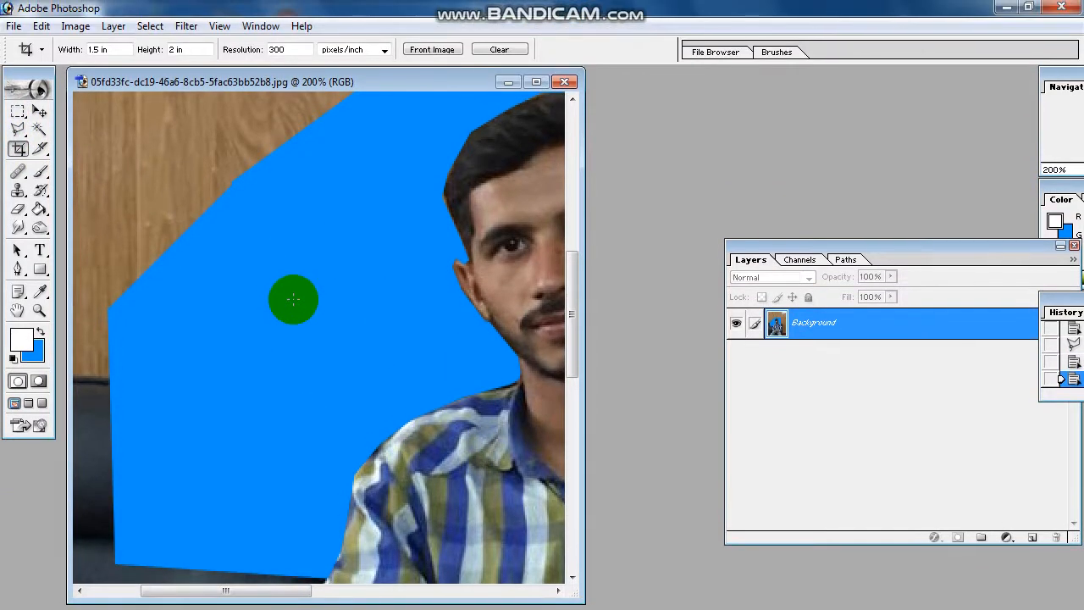
Outline the wall and chair right of the man's shoulder and across above his head with the Polygonal Lasso, and fill it with background blue.
{"action": "key", "text": "ctrl+minus"}
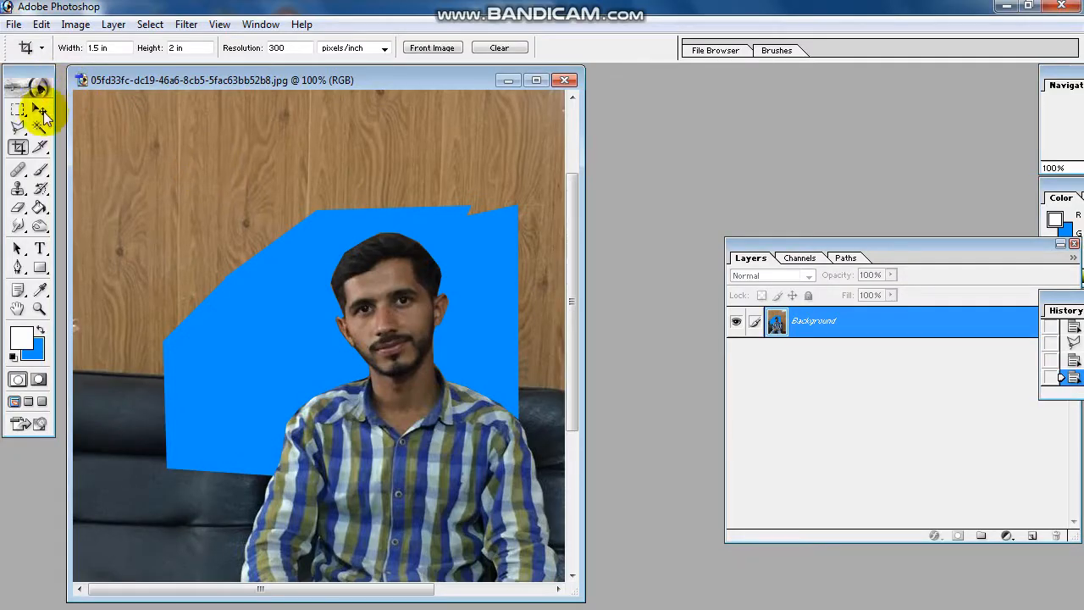
{"action": "left_click", "coordinate": [18, 63]}
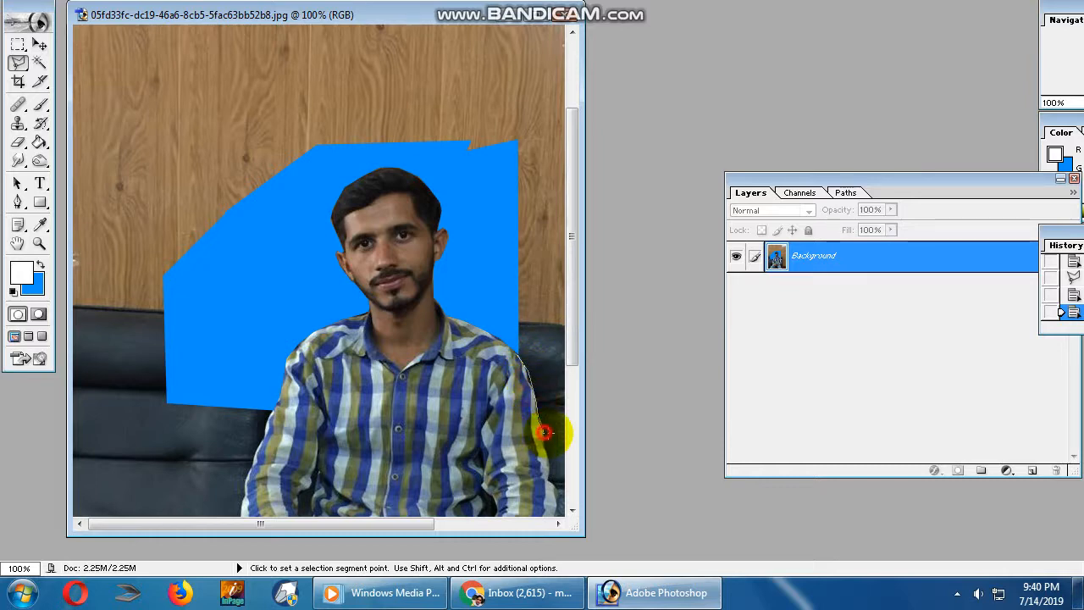
{"action": "left_click", "coordinate": [544, 432]}
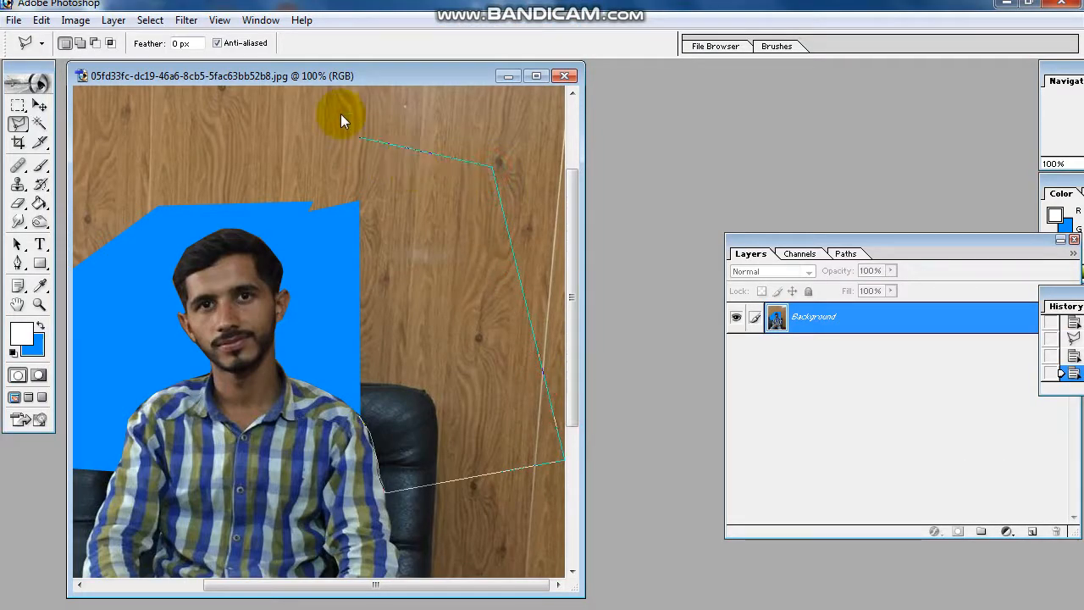
{"action": "left_click", "coordinate": [152, 208]}
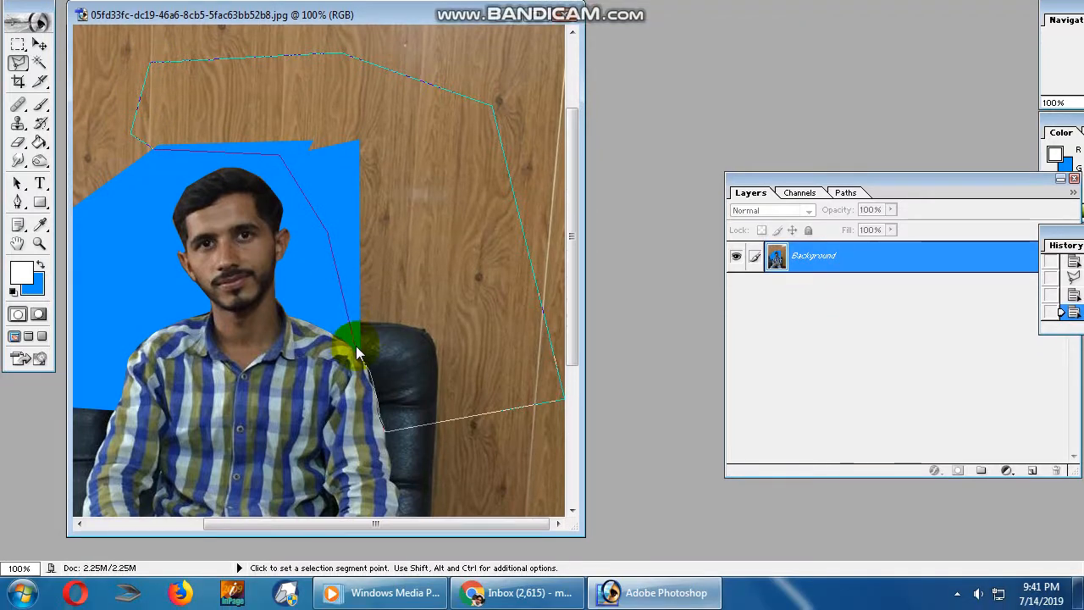
{"action": "double_click", "coordinate": [361, 348]}
{"action": "key", "text": "ctrl+BackSpace"}
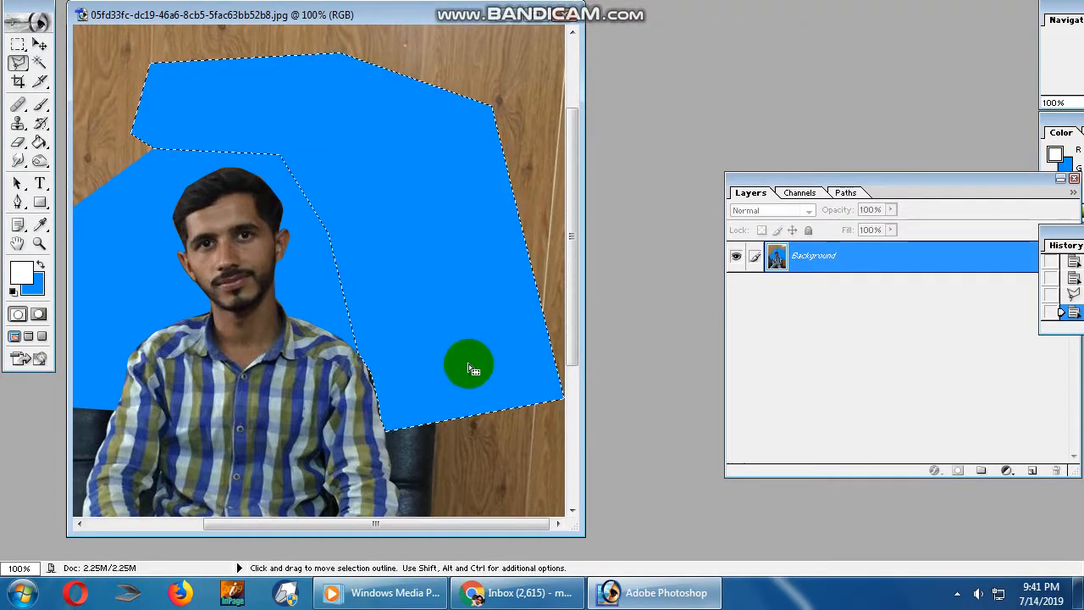
Outline the wood wall diagonally up and left of the man's head with the Polygonal Lasso and fill it with the blue background color.
{"action": "left_click", "coordinate": [170, 224]}
{"action": "left_click", "coordinate": [153, 98]}
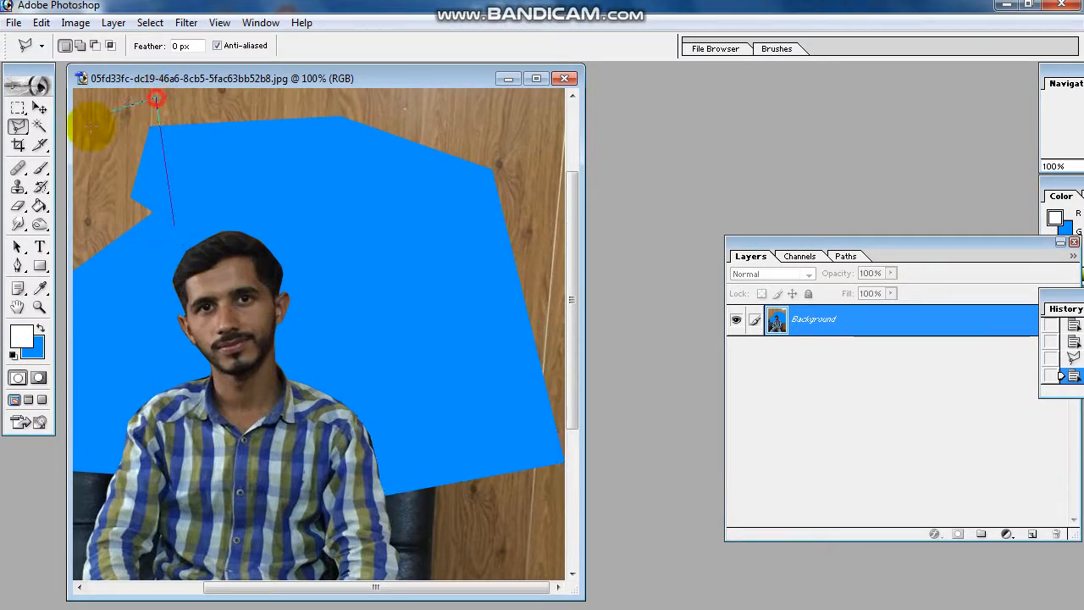
{"action": "left_click", "coordinate": [105, 177]}
{"action": "left_click", "coordinate": [108, 417]}
{"action": "left_click", "coordinate": [262, 346]}
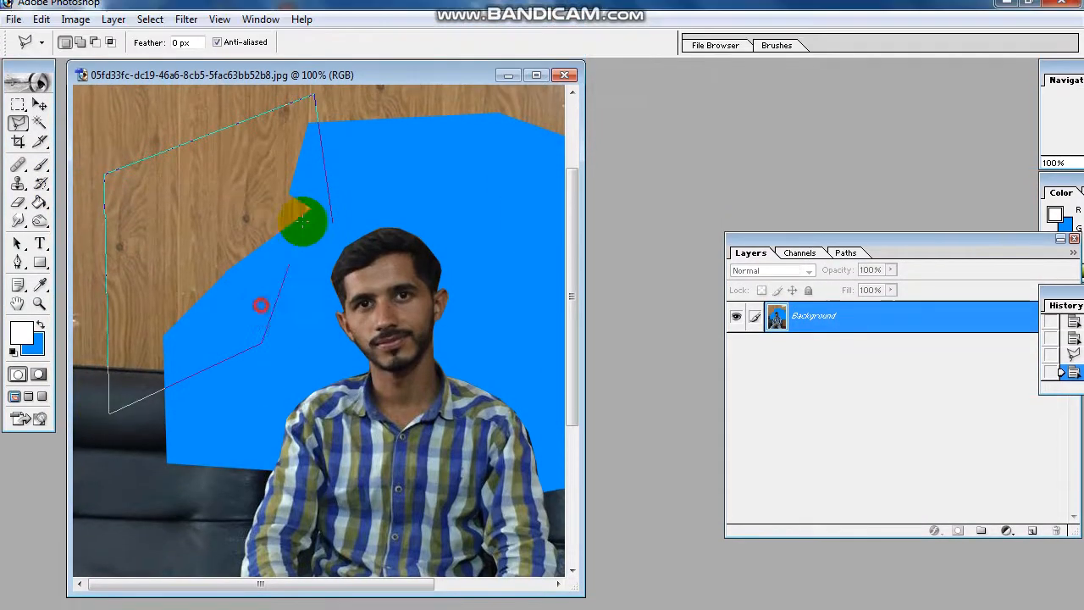
{"action": "double_click", "coordinate": [334, 217]}
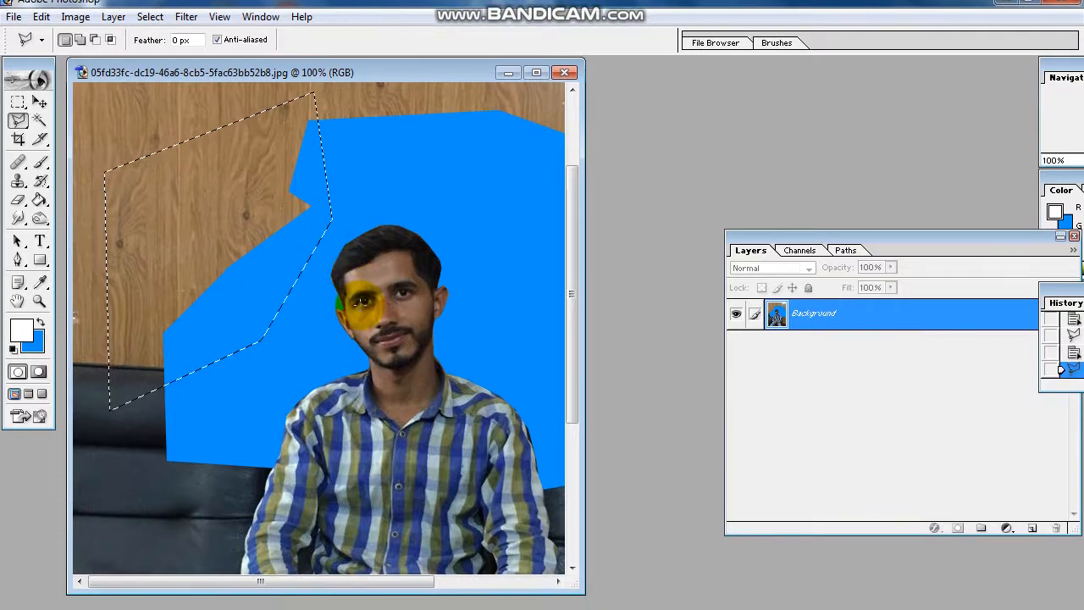
{"action": "key", "text": "ctrl+BackSpace"}
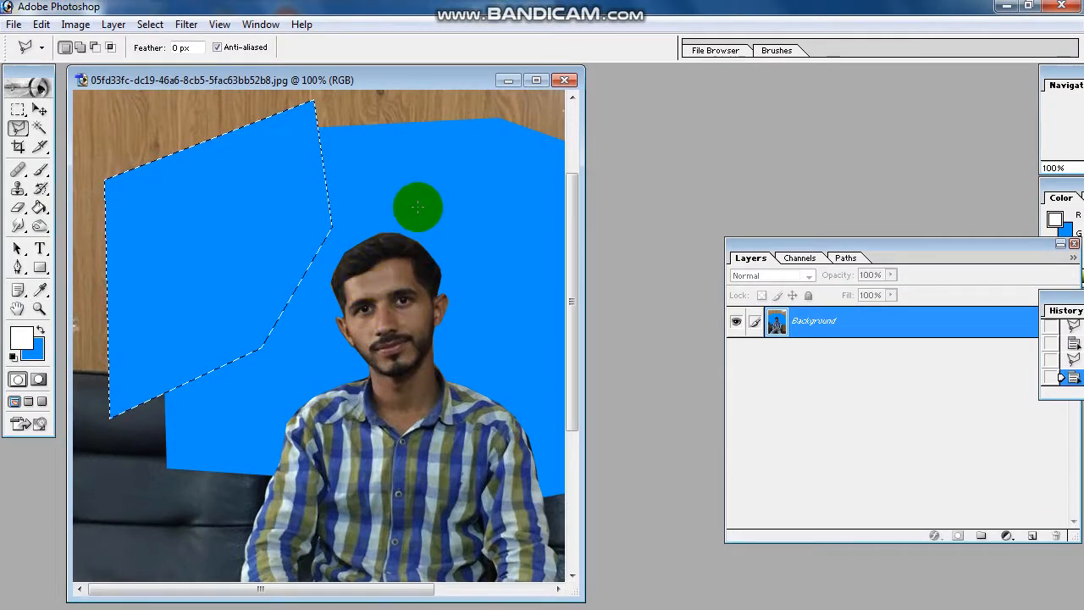
Clear the selection and draw a 1.5 in by 2 in crop frame at 300 pixels/inch around the man's head and shoulders.
{"action": "left_click", "coordinate": [18, 146]}
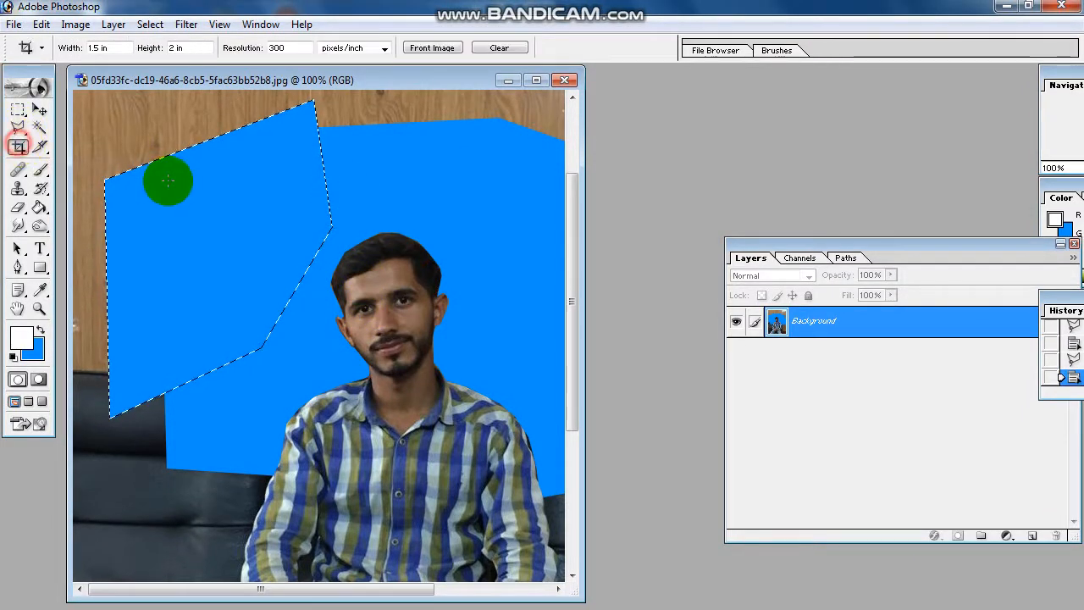
{"action": "left_click", "coordinate": [169, 177]}
{"action": "left_click_drag", "start_coordinate": [294, 194], "coordinate": [591, 470]}
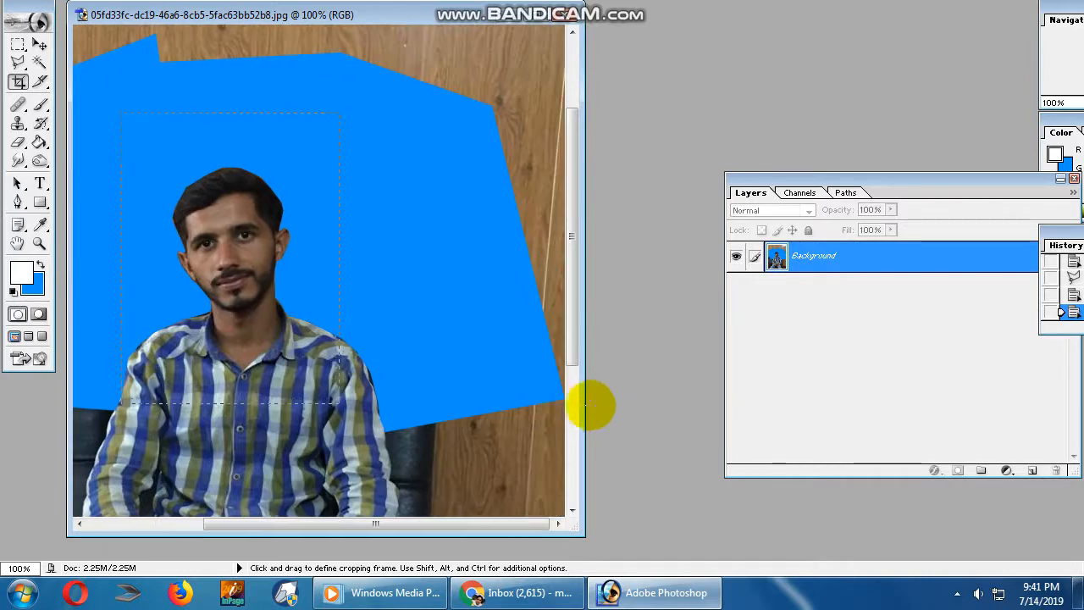
{"action": "left_click_drag", "start_coordinate": [586, 403], "coordinate": [542, 432]}
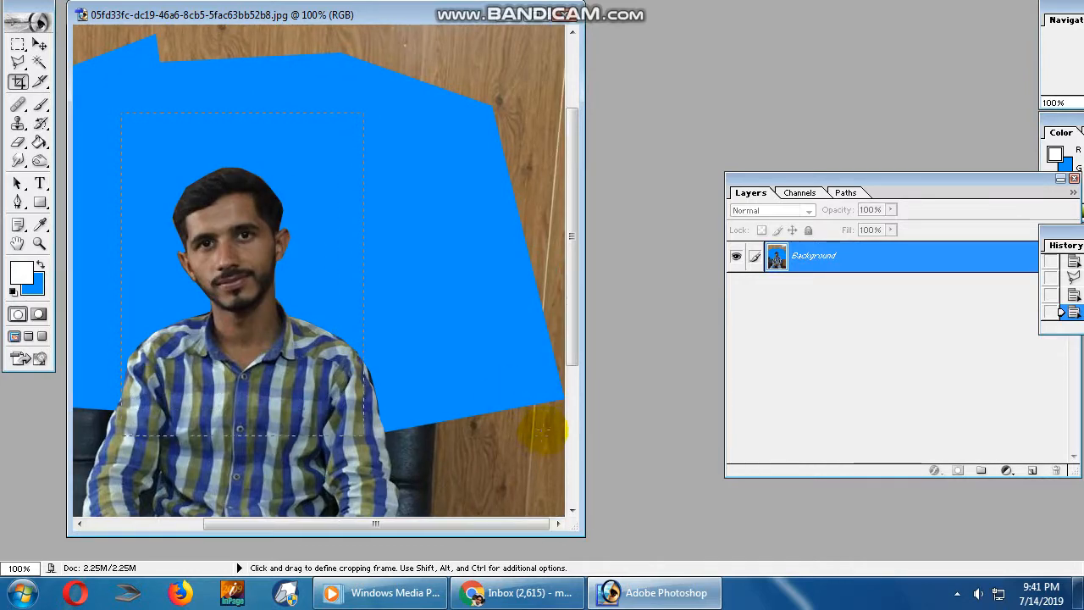
{"action": "left_click_drag", "start_coordinate": [538, 395], "coordinate": [537, 388]}
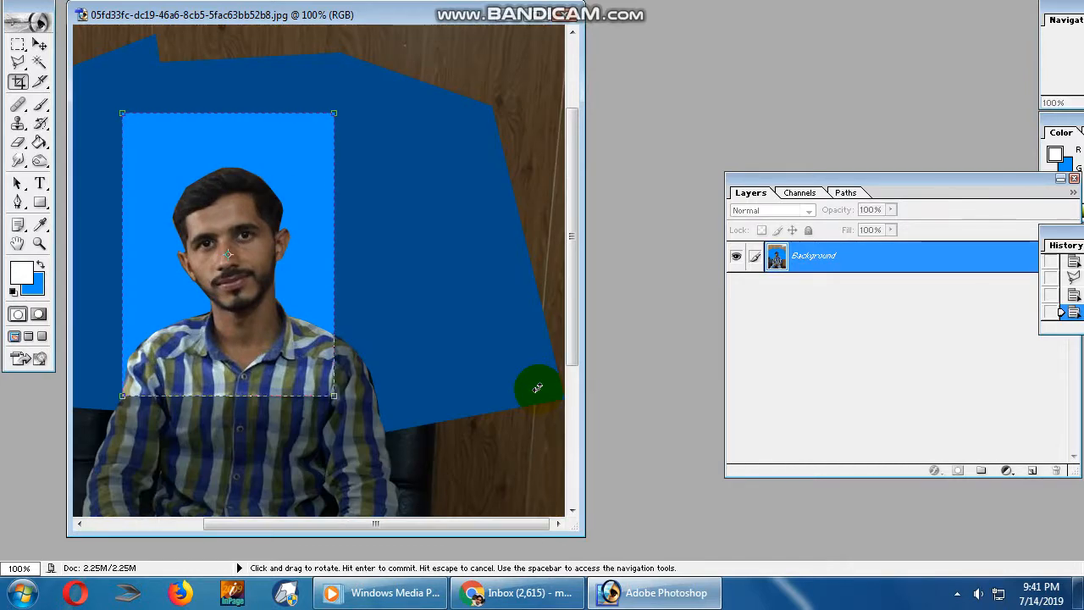
Nudge the crop frame right and down to frame the man's head and upper chest within the blue area, and apply the crop.
{"action": "key", "text": "Right"}
{"action": "key", "text": "Right"}
{"action": "key", "text": "Right"}
{"action": "key", "text": "Right"}
{"action": "key", "text": "Right"}
{"action": "key", "text": "Right"}
{"action": "key", "text": "Right"}
{"action": "key", "text": "Right"}
{"action": "key", "text": "Right"}
{"action": "key", "text": "Right"}
{"action": "key", "text": "Right"}
{"action": "key", "text": "Right"}
{"action": "key", "text": "Right"}
{"action": "key", "text": "Right"}
{"action": "key", "text": "Right"}
{"action": "key", "text": "Right"}
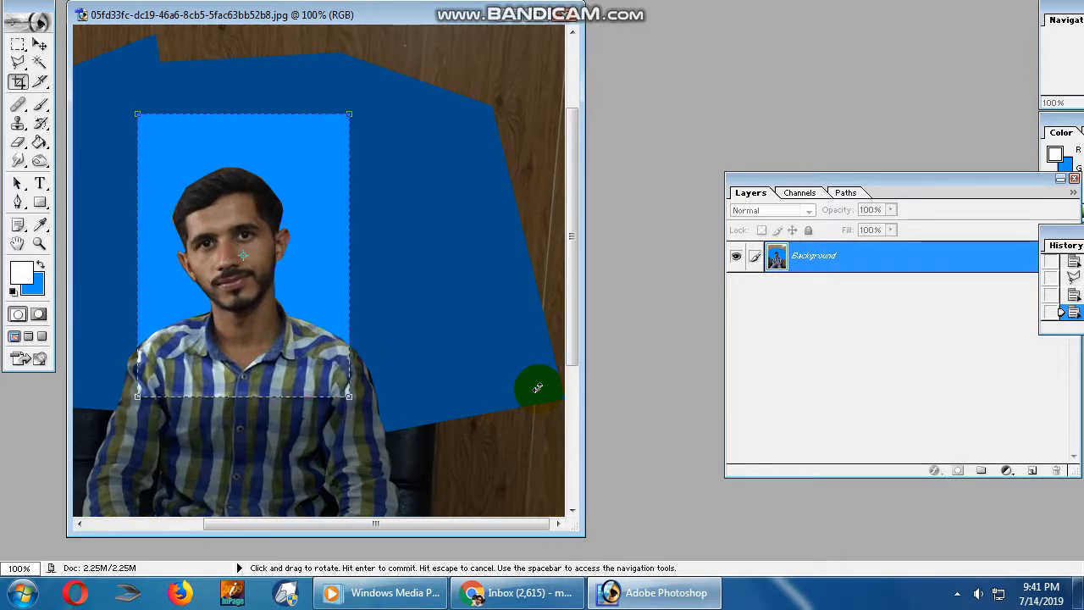
{"action": "key", "text": "Down"}
{"action": "key", "text": "Down"}
{"action": "key", "text": "Down"}
{"action": "key", "text": "Down"}
{"action": "key", "text": "Down"}
{"action": "key", "text": "Down"}
{"action": "key", "text": "Down"}
{"action": "key", "text": "Down"}
{"action": "key", "text": "Down"}
{"action": "key", "text": "Down"}
{"action": "key", "text": "Down"}
{"action": "key", "text": "Down"}
{"action": "key", "text": "Down"}
{"action": "key", "text": "Down"}
{"action": "key", "text": "Down"}
{"action": "key", "text": "Down"}
{"action": "key", "text": "Down"}
{"action": "key", "text": "Down"}
{"action": "key", "text": "Down"}
{"action": "key", "text": "Down"}
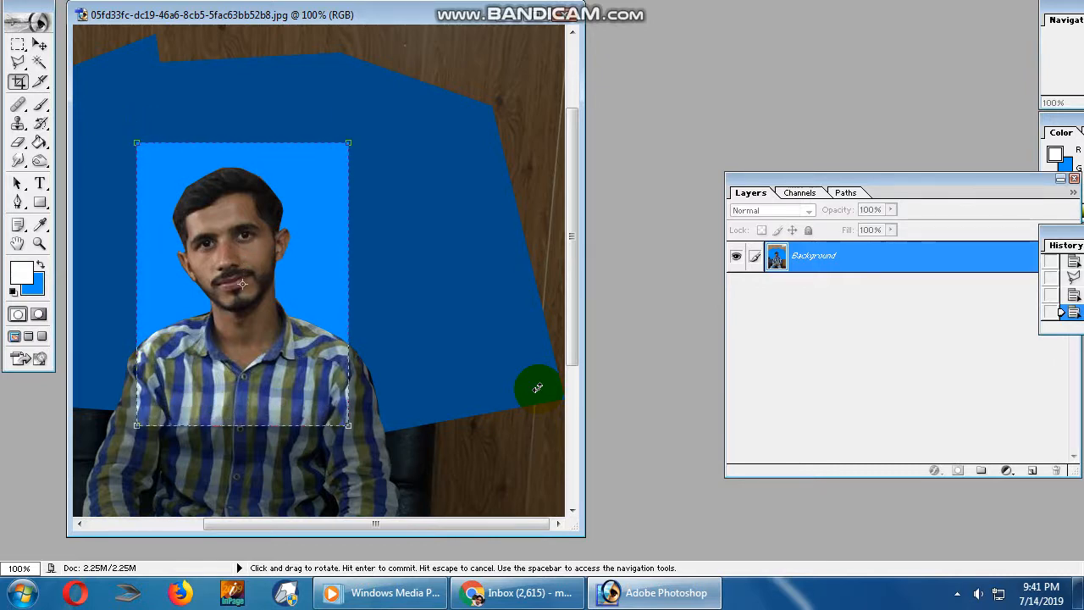
{"action": "key", "text": "Return"}
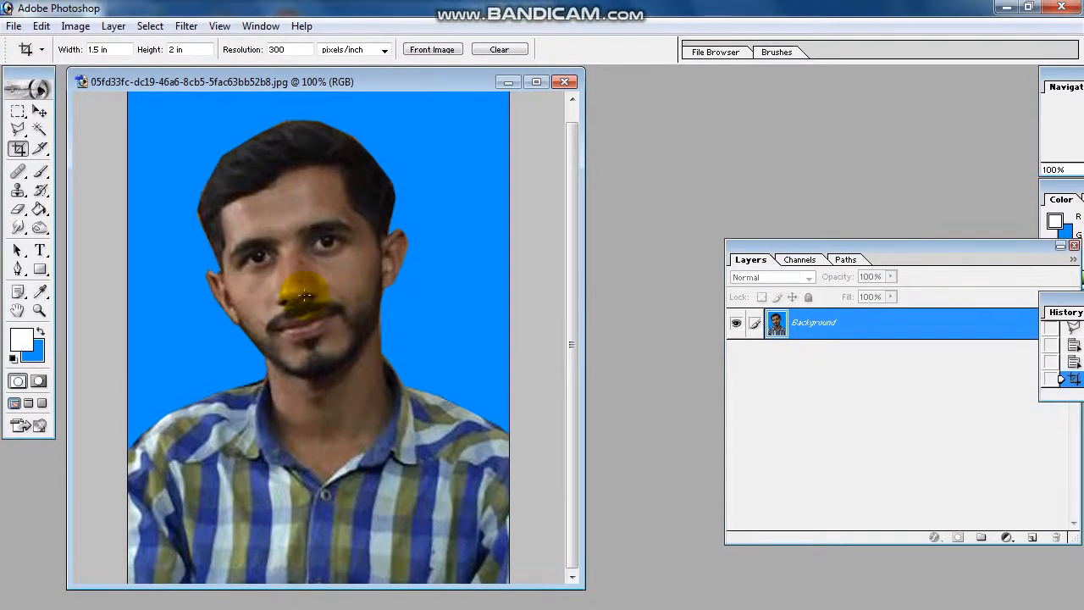
Brighten the photo with an RGB Curves adjustment using points near input/output 98/166, 171/213 and 51/75.
{"action": "key", "text": "ctrl+m"}
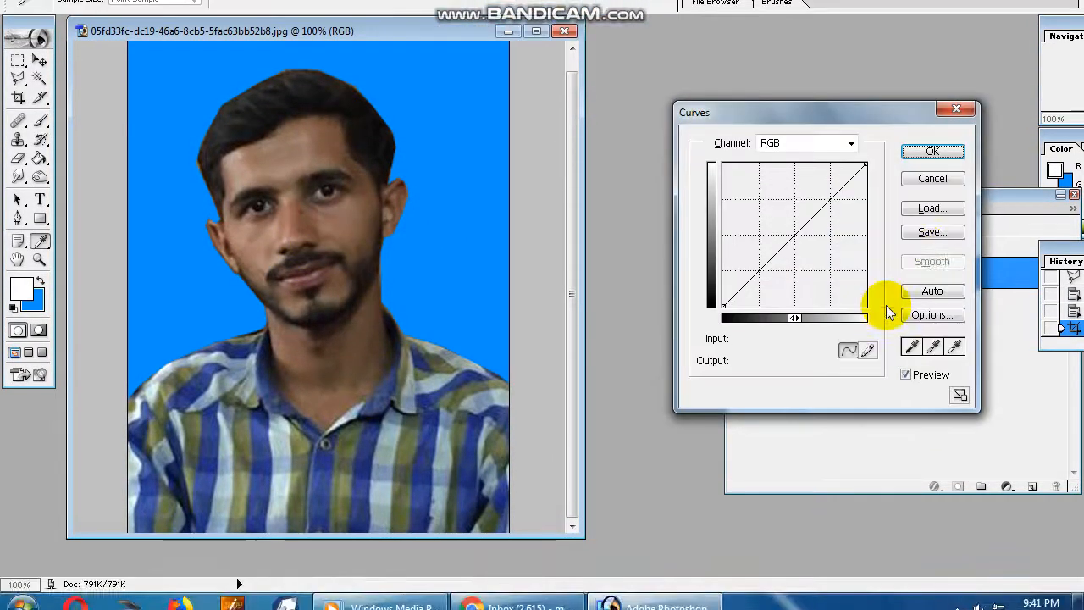
{"action": "left_click_drag", "start_coordinate": [793, 286], "coordinate": [779, 267]}
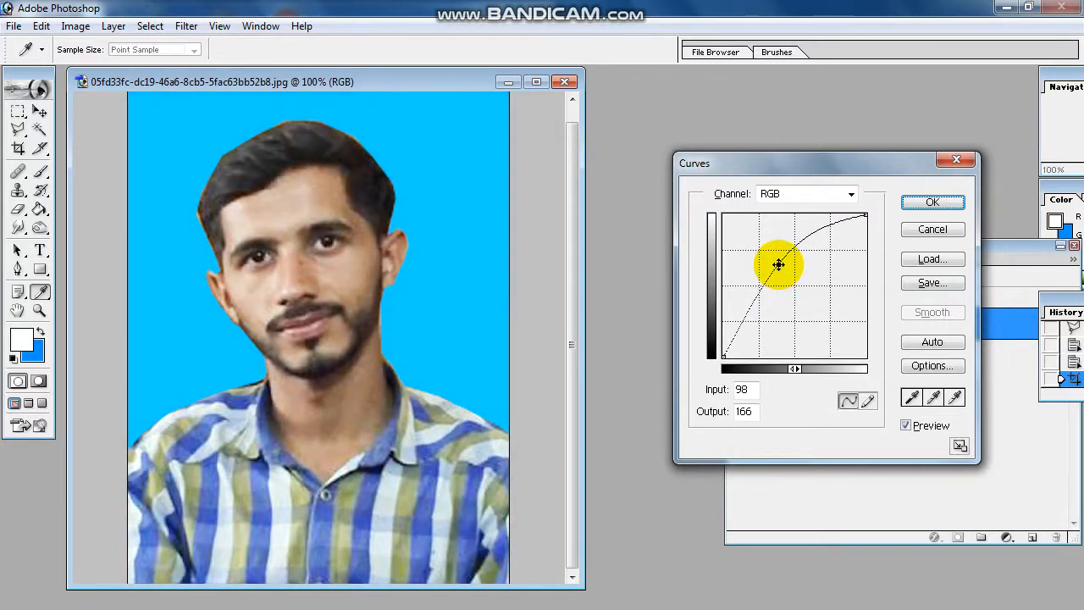
{"action": "left_click", "coordinate": [820, 237]}
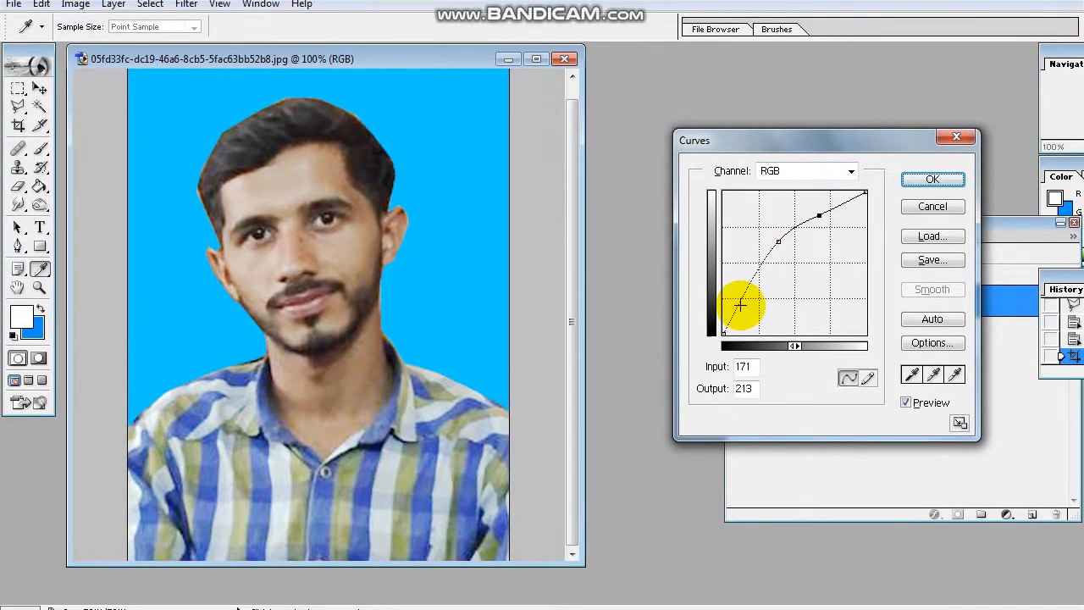
{"action": "mouse_move", "coordinate": [747, 324]}
{"action": "left_mouse_down"}
{"action": "mouse_move", "coordinate": [741, 300]}
{"action": "mouse_move", "coordinate": [752, 316]}
{"action": "left_mouse_up"}
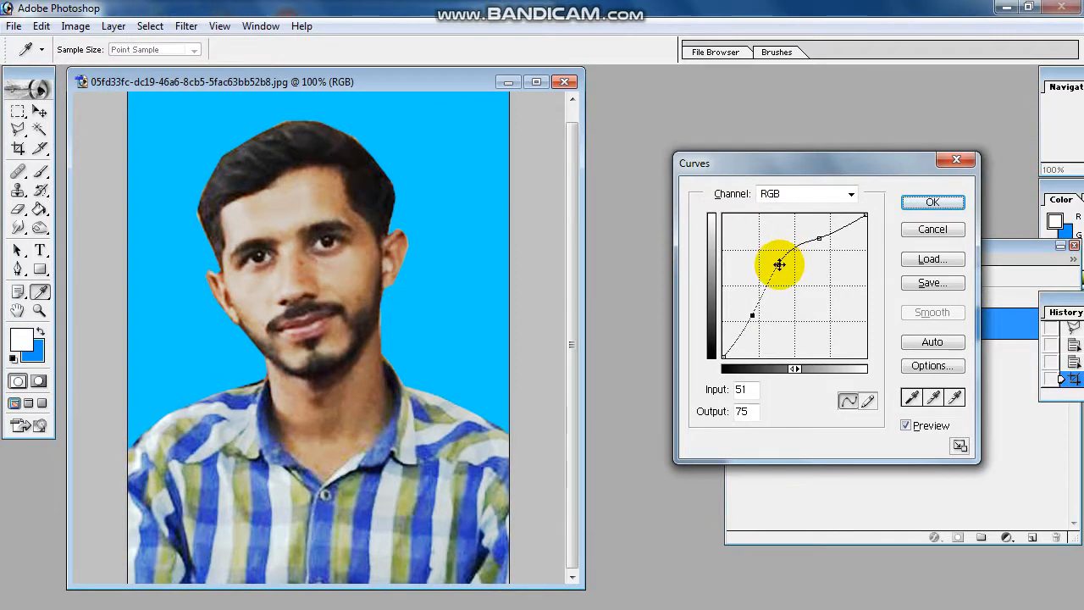
{"action": "mouse_move", "coordinate": [774, 260]}
{"action": "left_mouse_down"}
{"action": "mouse_move", "coordinate": [765, 255]}
{"action": "mouse_move", "coordinate": [765, 267]}
{"action": "mouse_move", "coordinate": [789, 273]}
{"action": "mouse_move", "coordinate": [779, 262]}
{"action": "left_mouse_up"}
{"action": "left_click", "coordinate": [957, 202]}
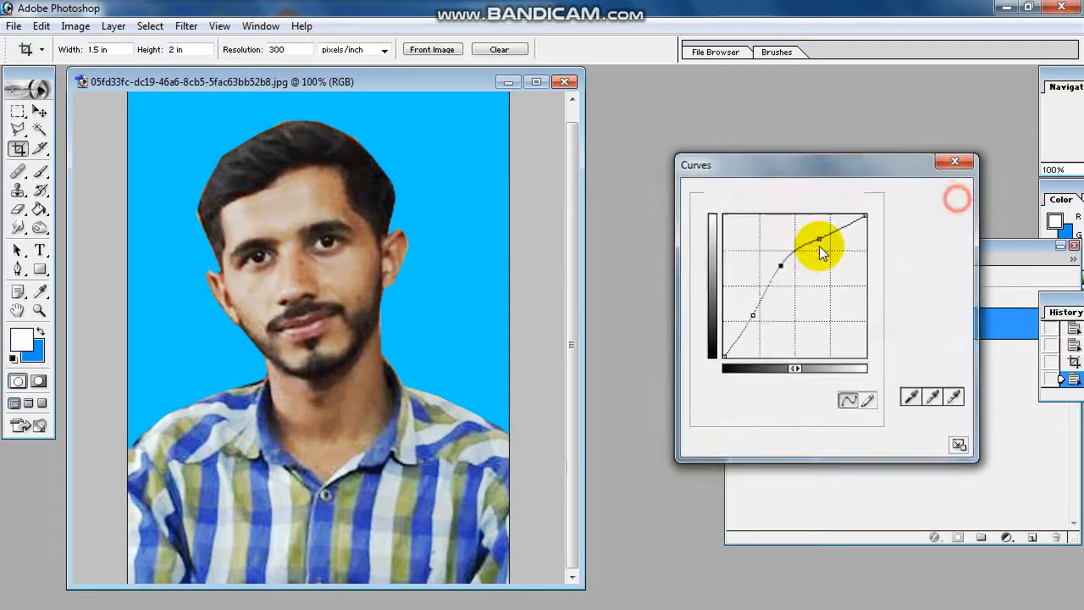
Lighten the photo with a second Curves adjustment raising input 114 to output 149, and save the JPEG at quality 12, Progressive.
{"action": "key", "text": "ctrl+m"}
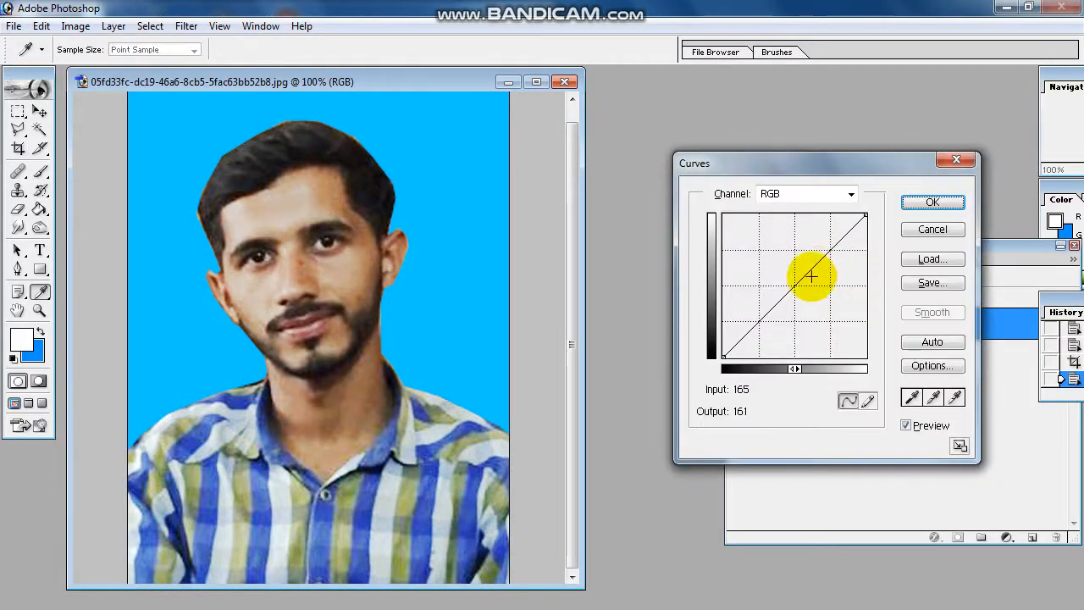
{"action": "left_click_drag", "start_coordinate": [794, 285], "coordinate": [787, 274]}
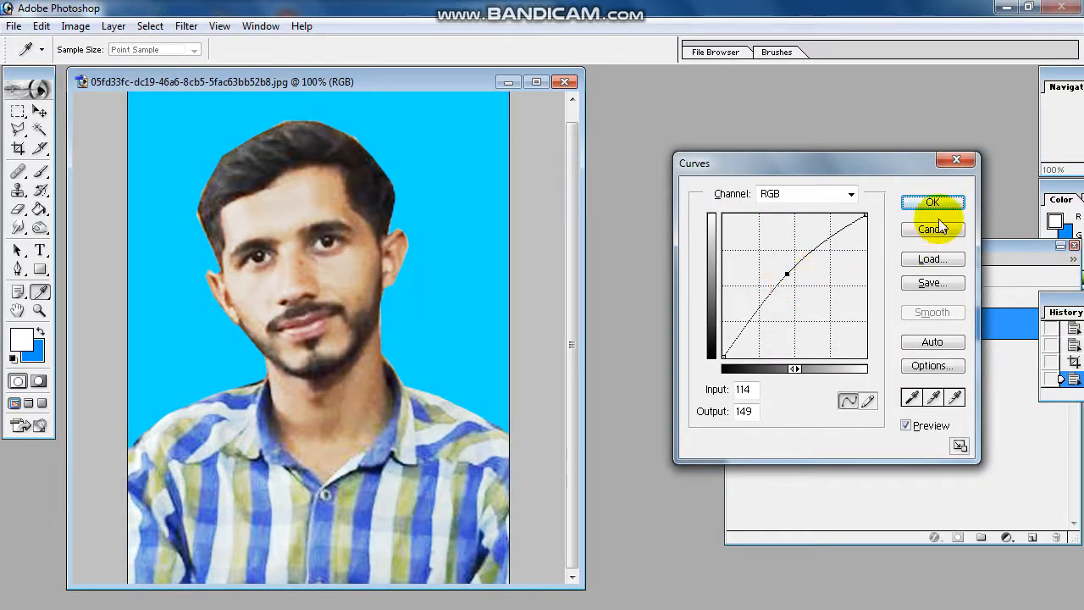
{"action": "left_click", "coordinate": [935, 203]}
{"action": "key", "text": "ctrl+s"}
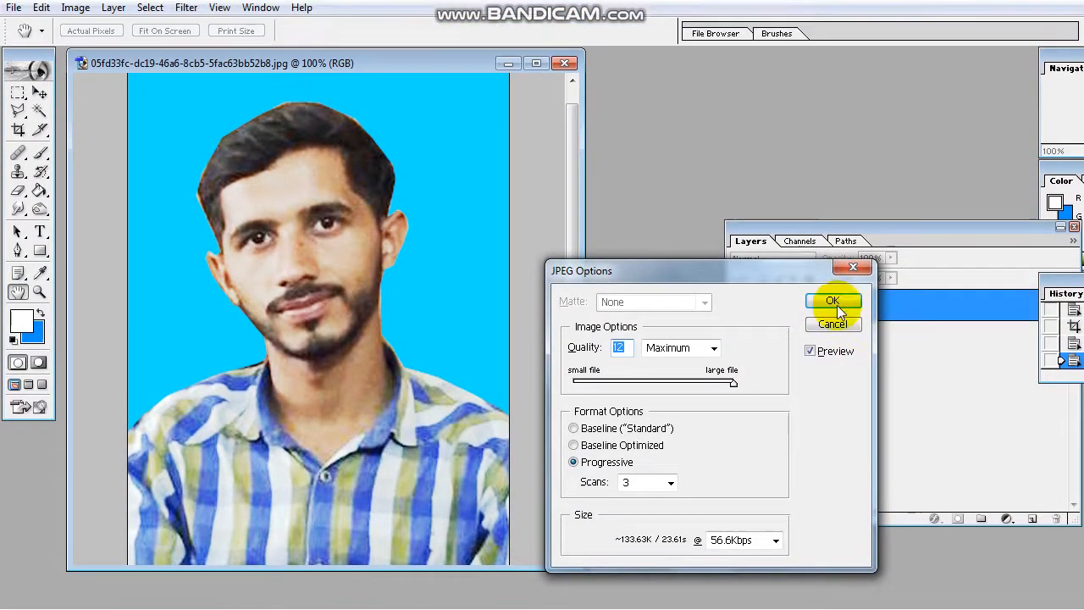
{"action": "left_click", "coordinate": [835, 304]}
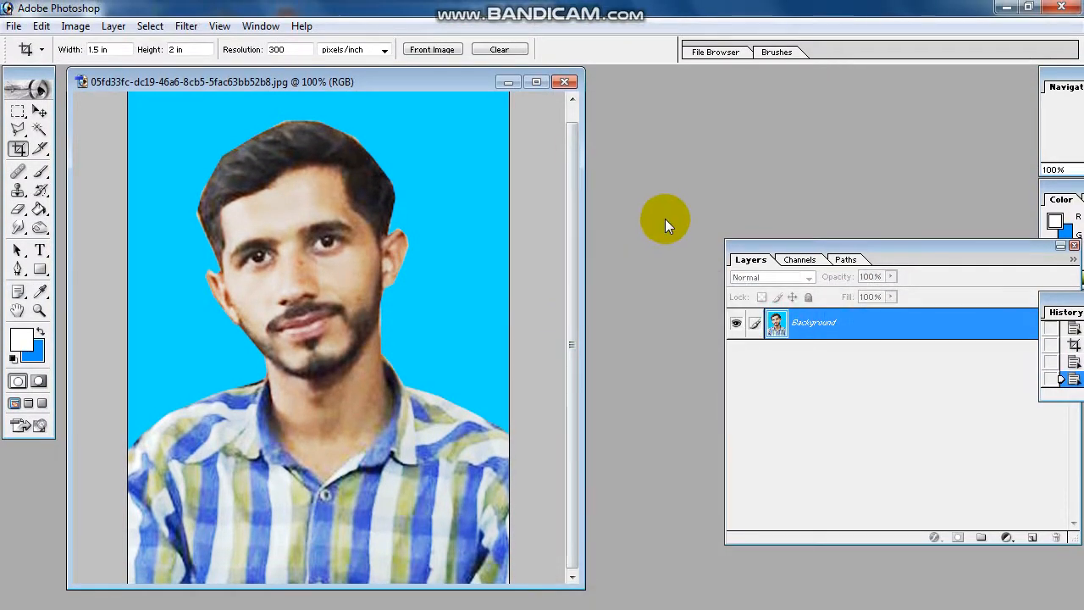
Close the finished portrait and minimize Photoshop and the media player to reach the desktop.
{"action": "left_click", "coordinate": [564, 82]}
{"action": "left_click", "coordinate": [1007, 7]}
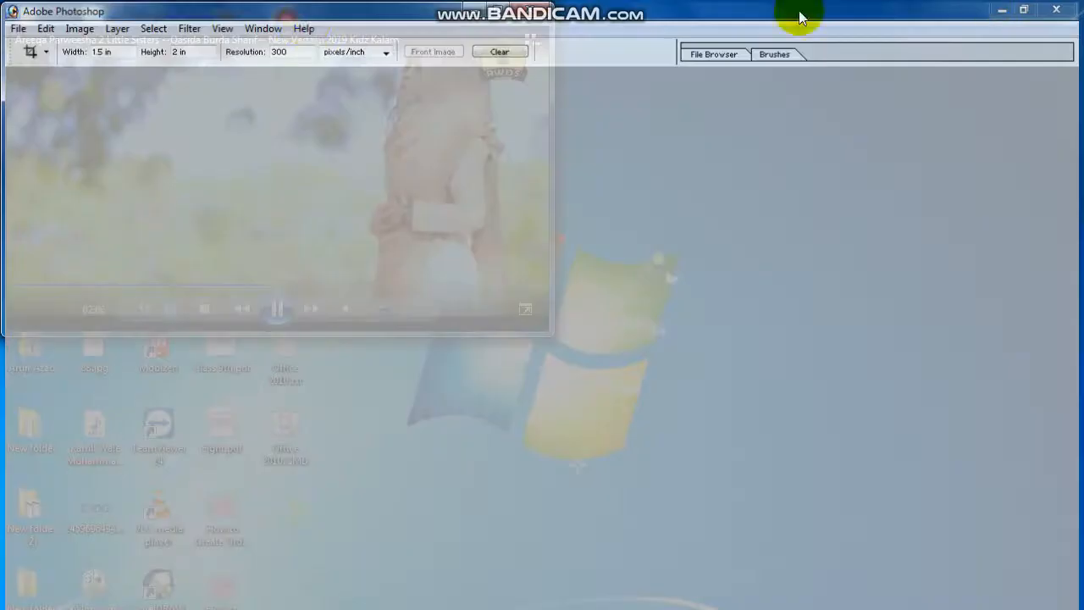
{"action": "left_click", "coordinate": [468, 6]}
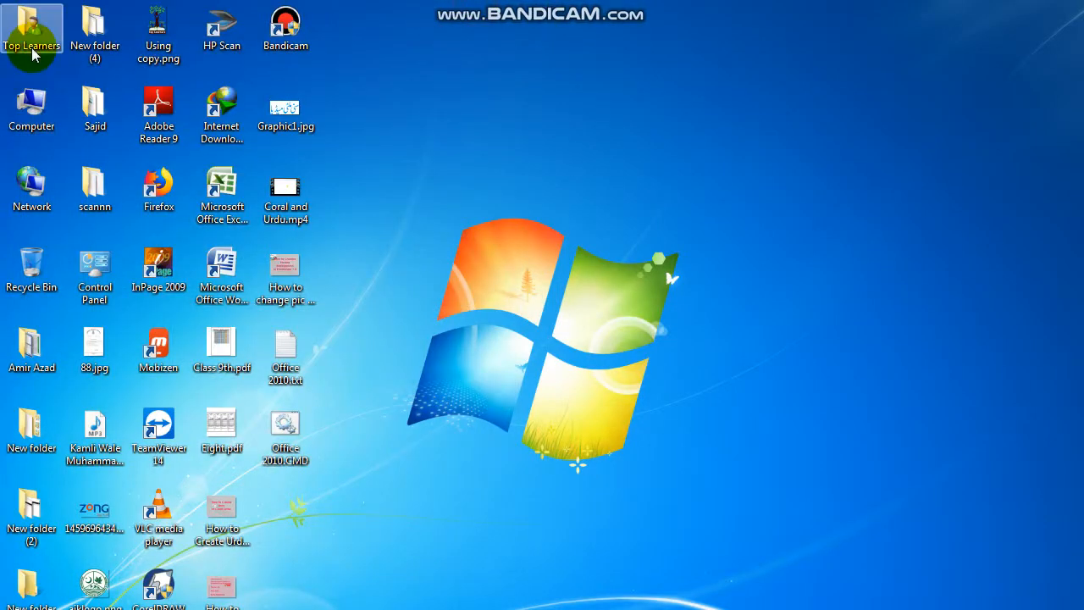
View the saved portrait 05fd33fc-dc19-46a6-8cb5-5fac63bb52b8.jpg from the Top Learners desktop folder in Picture Manager, and close the viewer.
{"action": "double_click", "coordinate": [28, 30]}
{"action": "scroll", "coordinate": [853, 340], "scroll_direction": "down", "scroll_amount": 10}
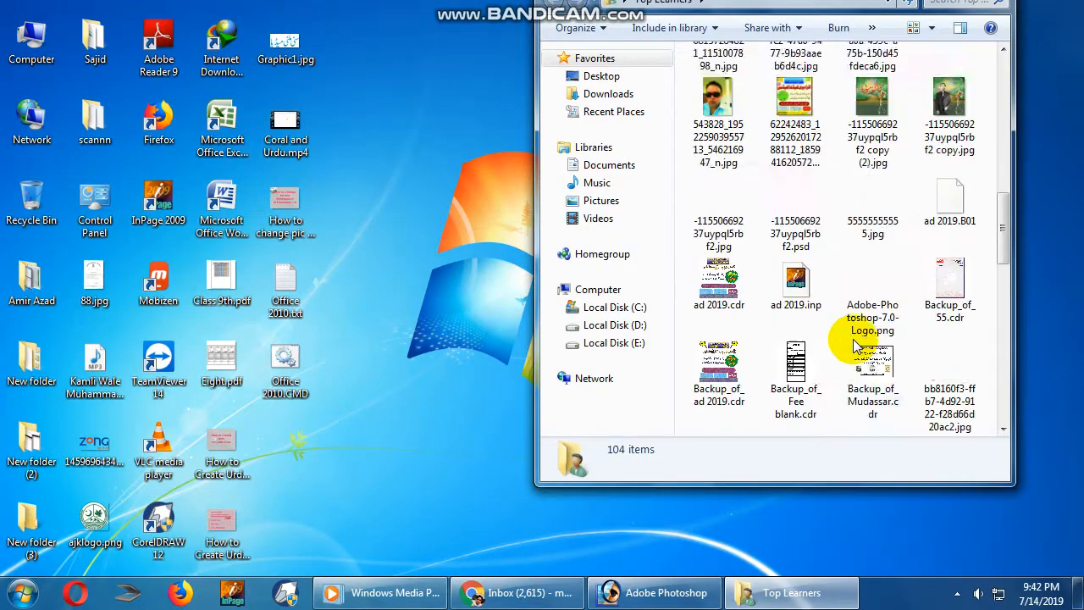
{"action": "scroll", "coordinate": [853, 338], "scroll_direction": "up", "scroll_amount": 10}
{"action": "scroll", "coordinate": [853, 339], "scroll_direction": "down", "scroll_amount": 3}
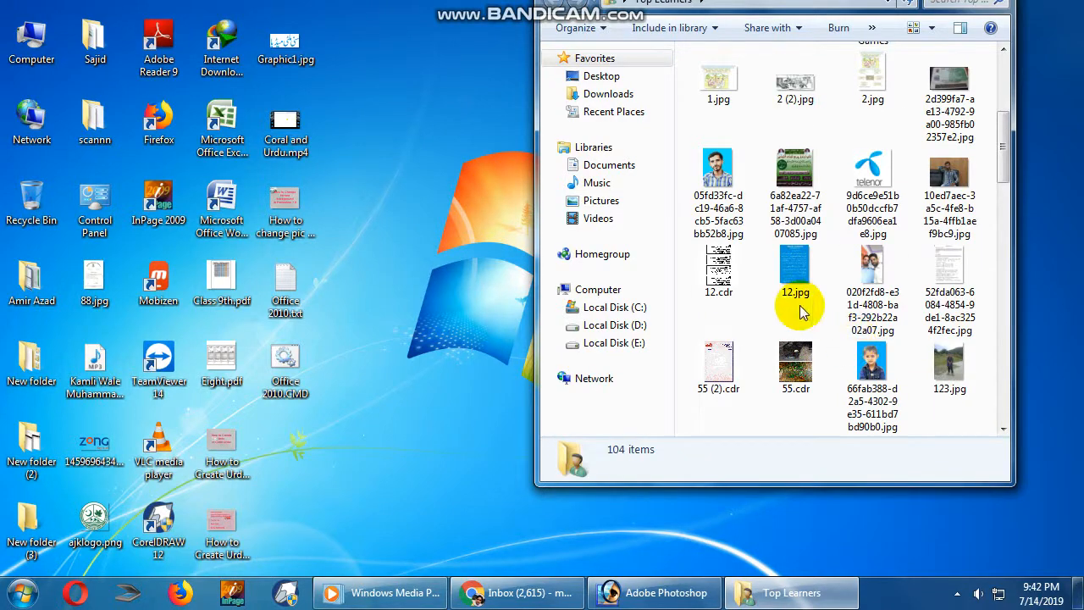
{"action": "left_click", "coordinate": [717, 197]}
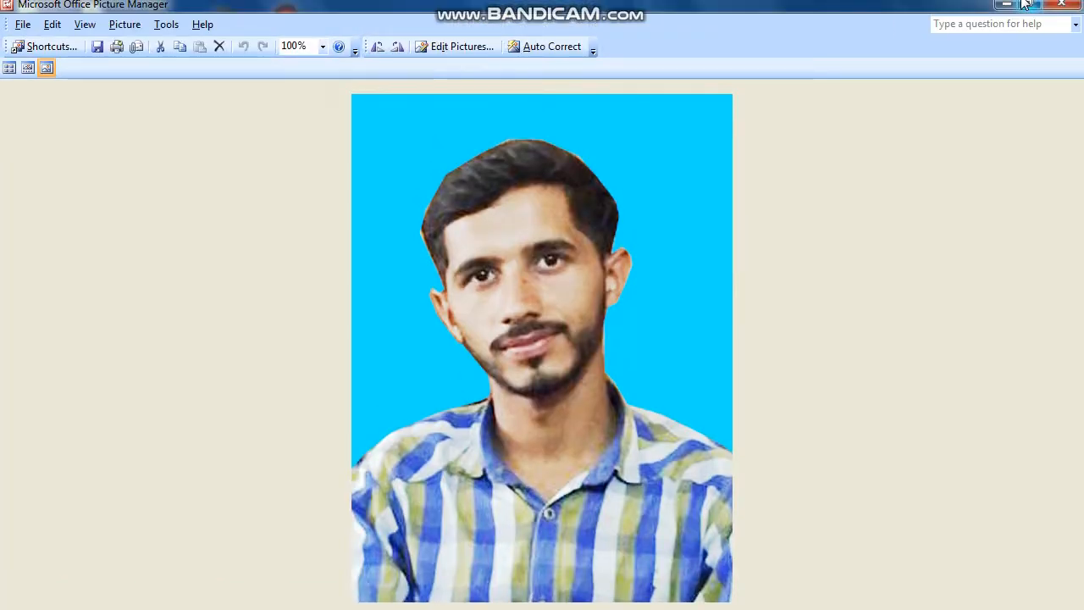
{"action": "left_click", "coordinate": [1059, 4]}
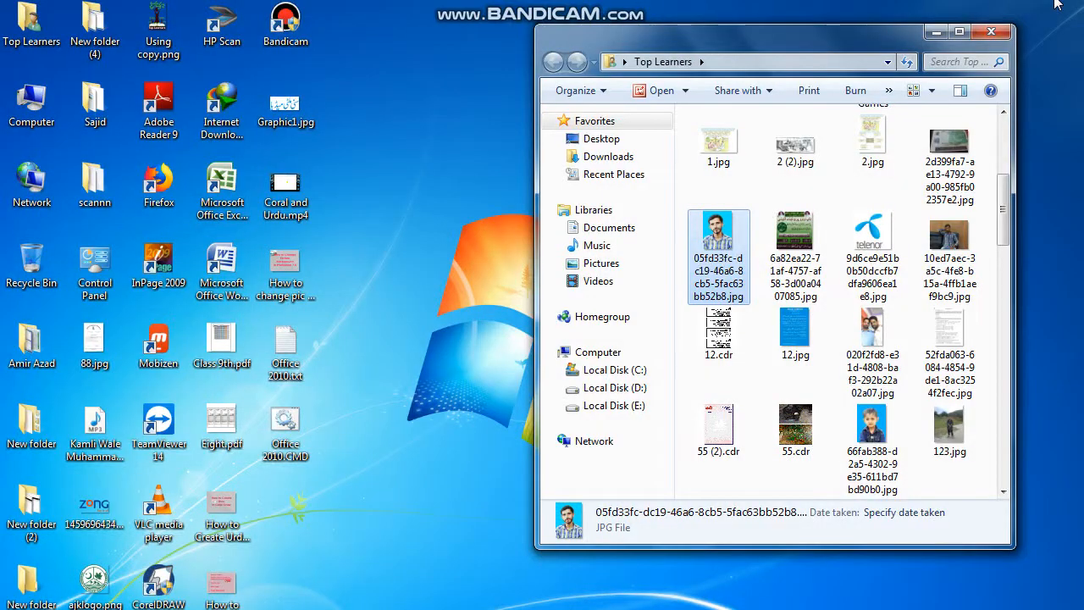
Minimize the Top Learners folder and open the desktop image "How to Create Urdu in Coral Draw 12.jpg5454.jpg".
{"action": "left_click", "coordinate": [935, 34]}
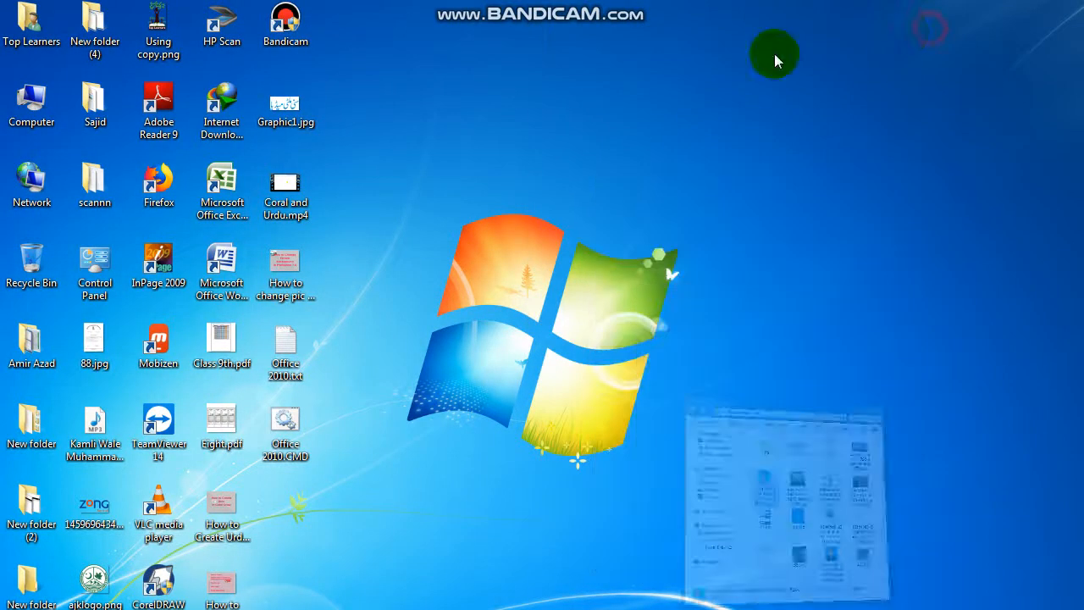
{"action": "right_click", "coordinate": [554, 108]}
{"action": "left_click", "coordinate": [581, 160]}
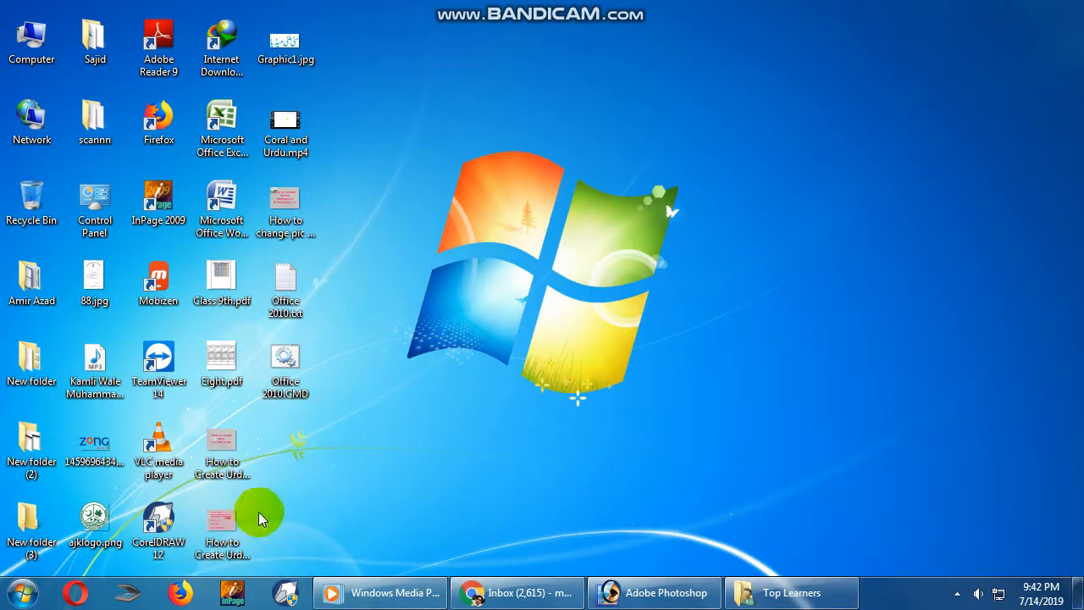
{"action": "double_click", "coordinate": [222, 523]}
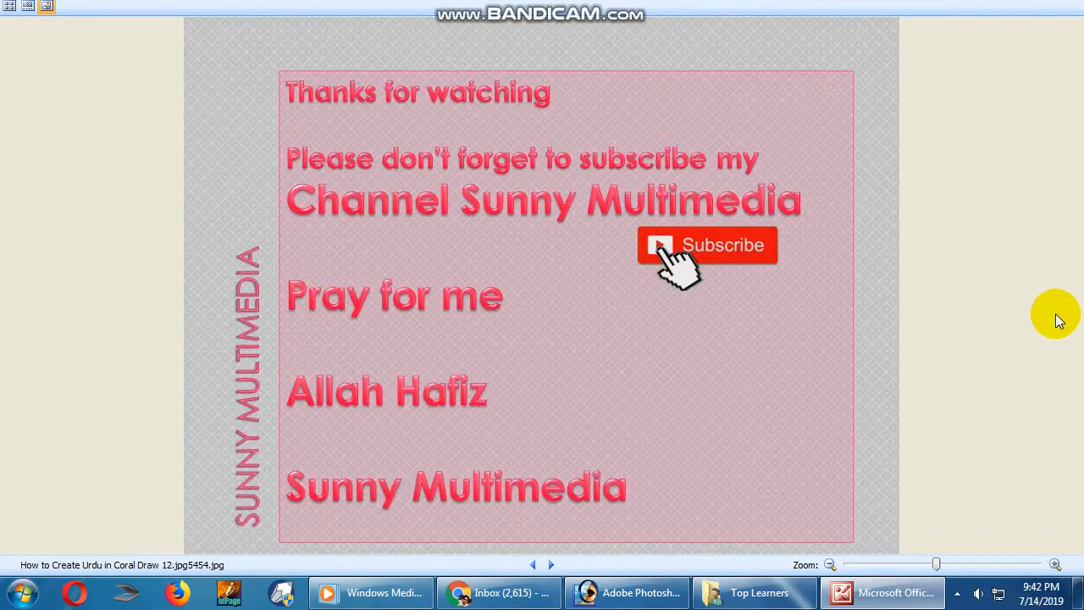